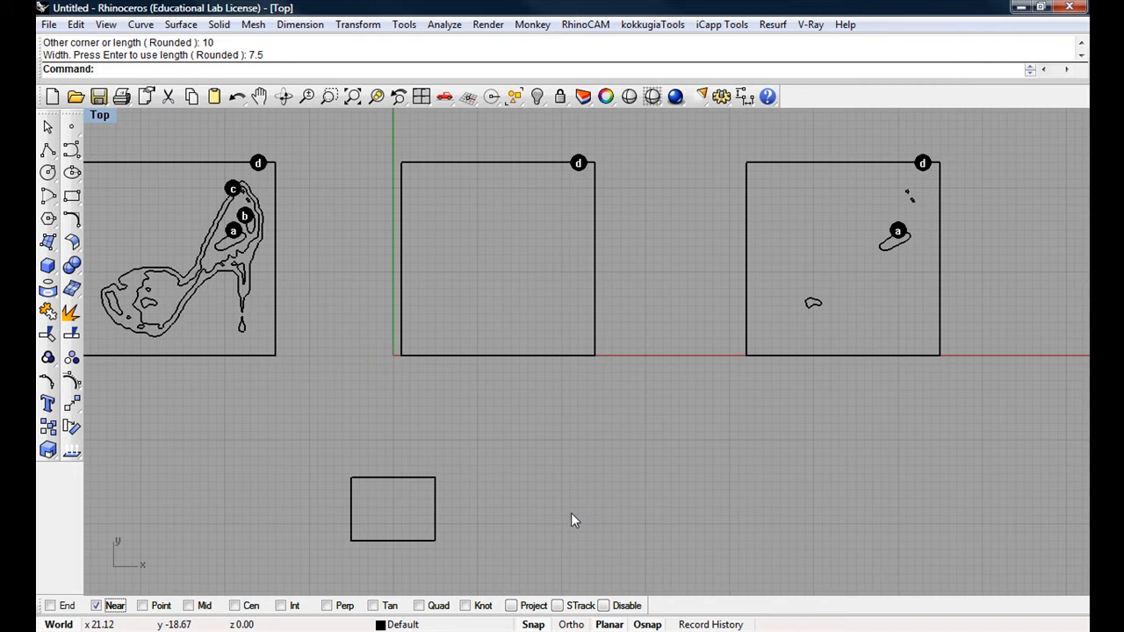
Step: Move the small 10 by 7.5 rectangle over the lower-left corner of the empty square labelled d
{"action": "left_click_drag", "start_coordinate": [406, 489], "coordinate": [424, 300]}
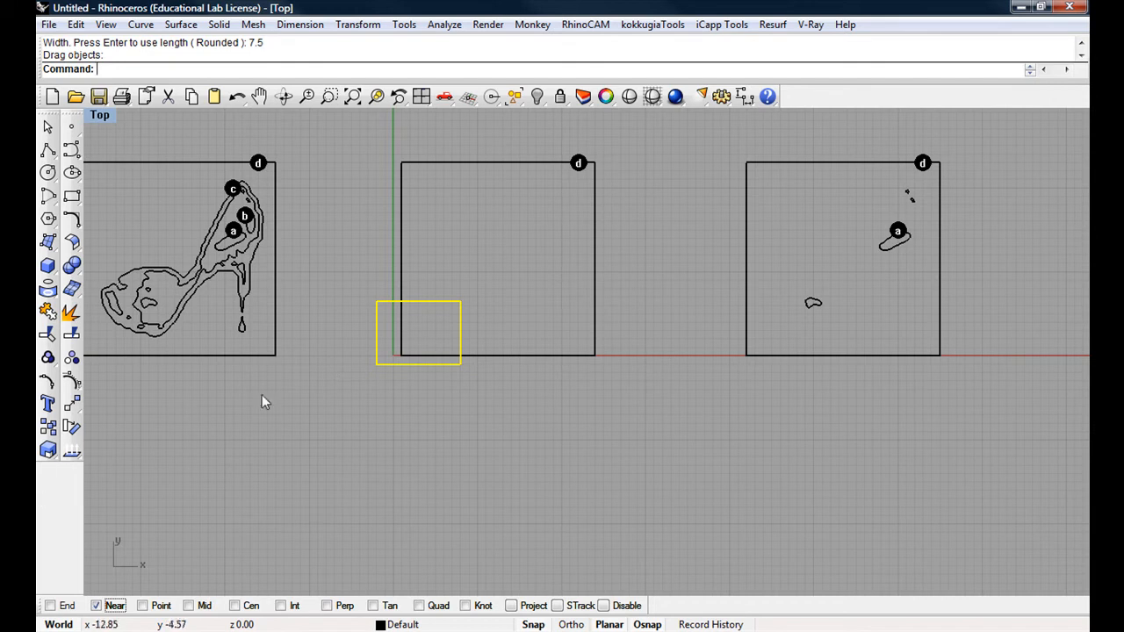
Step: Try to copy the small rectangle into adjoining positions using the Near snap, and undo the copies
{"action": "left_click", "coordinate": [47, 427]}
{"action": "left_click", "coordinate": [375, 364]}
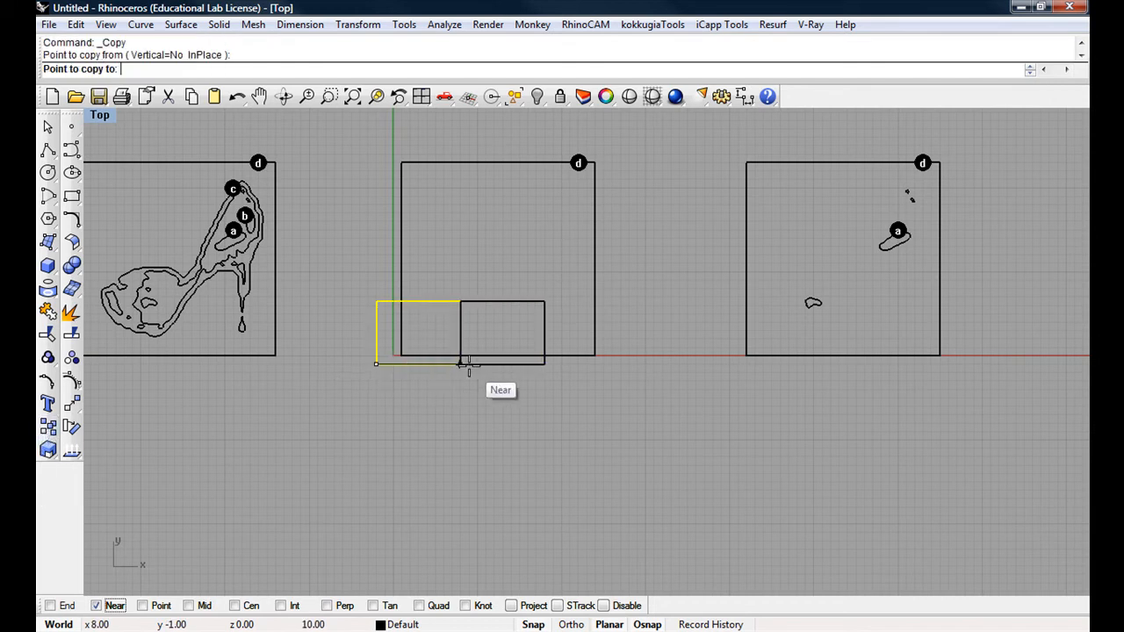
{"action": "left_click", "coordinate": [546, 363]}
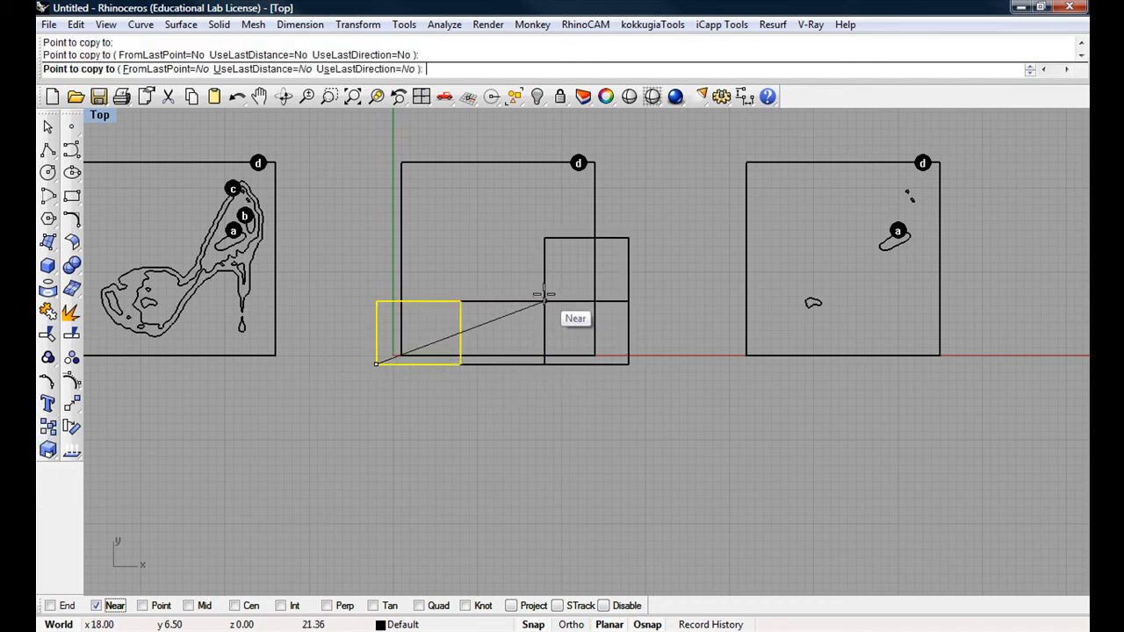
{"action": "left_click", "coordinate": [545, 301]}
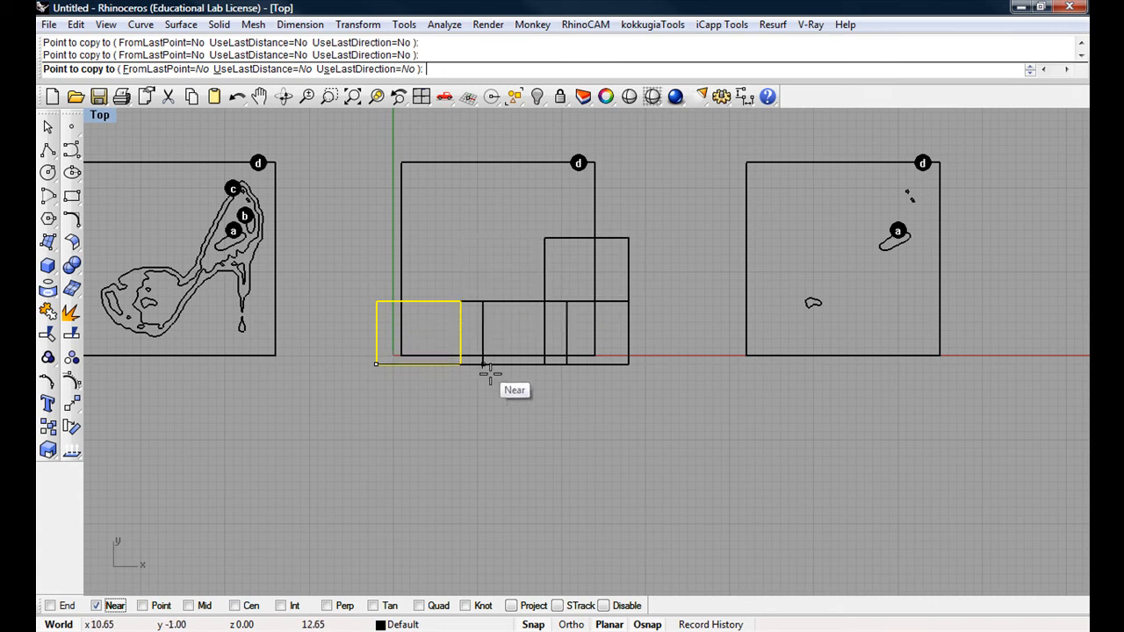
{"action": "key", "text": "Return"}
{"action": "key", "text": "ctrl+z"}
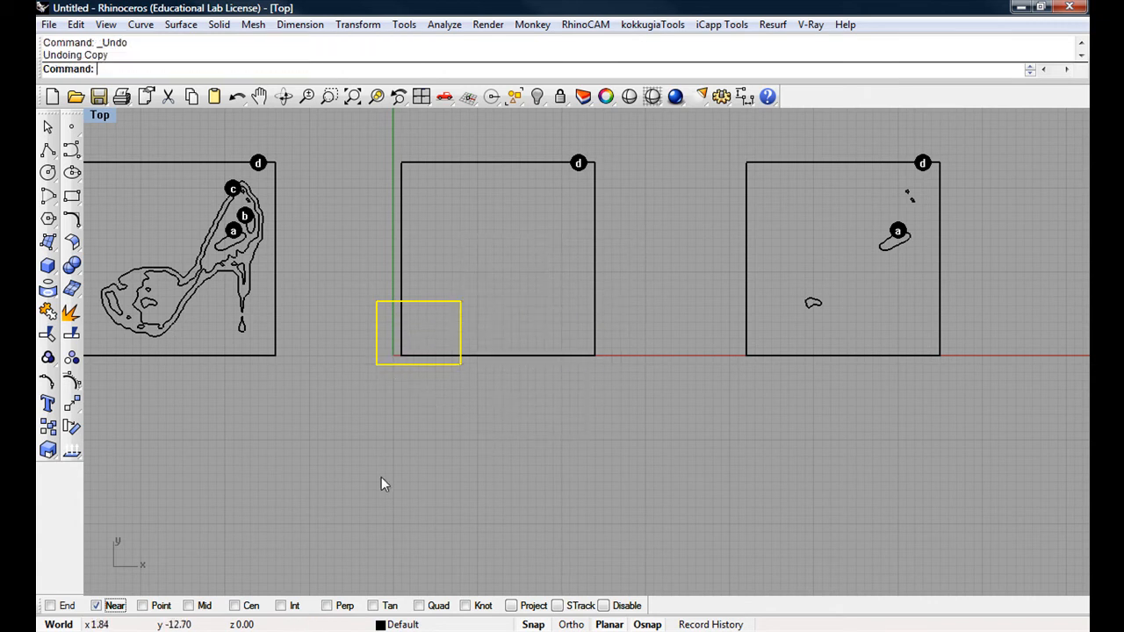
Step: Replace the Near object snap with End and copy the small rectangle edge to edge into two rows of three
{"action": "left_click", "coordinate": [51, 606]}
{"action": "left_click", "coordinate": [96, 605]}
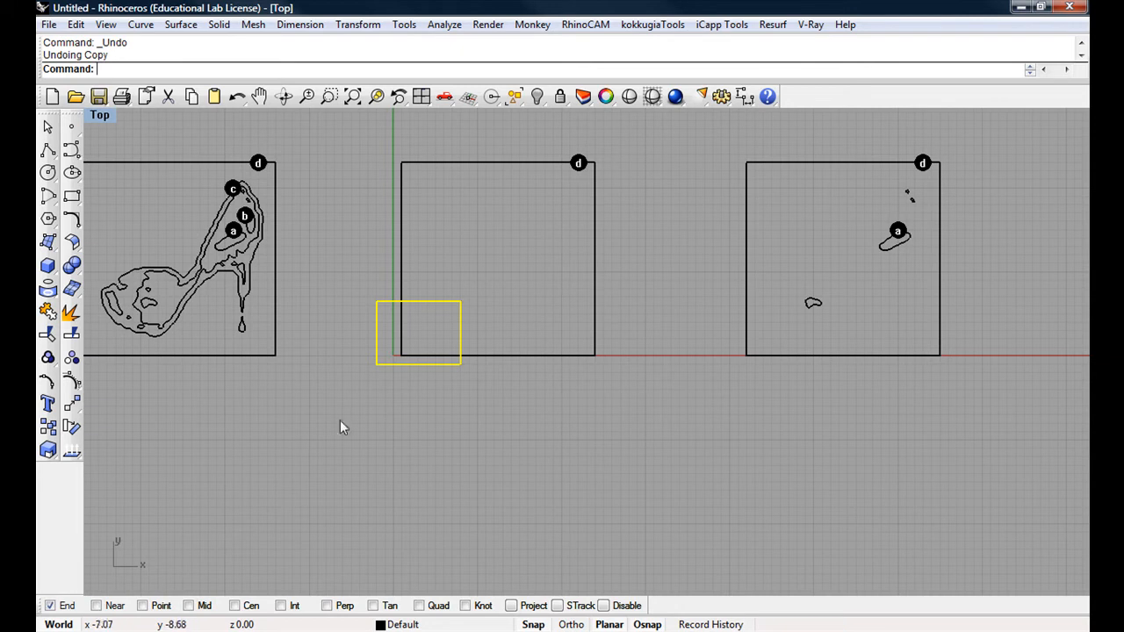
{"action": "left_click", "coordinate": [47, 426]}
{"action": "left_click", "coordinate": [375, 364]}
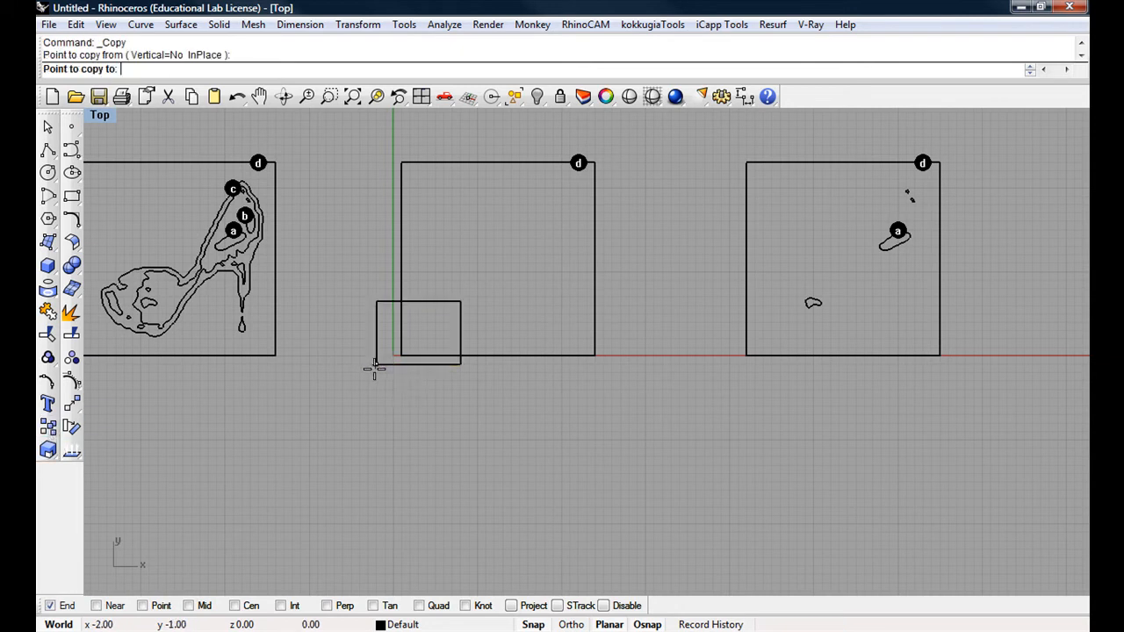
{"action": "left_click", "coordinate": [546, 366]}
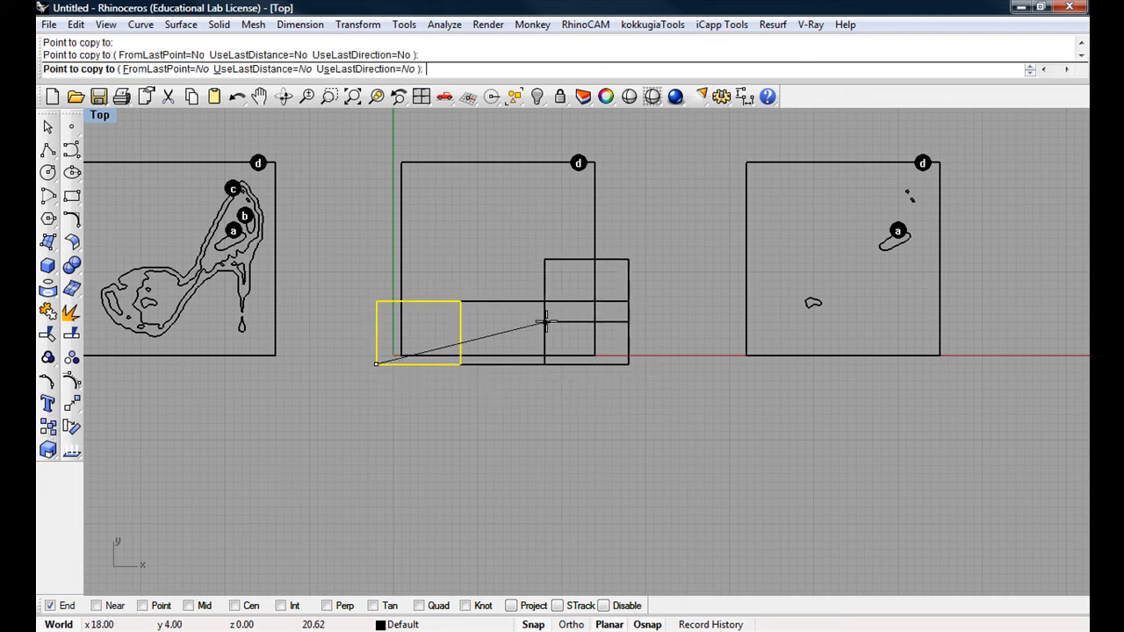
{"action": "left_click", "coordinate": [545, 302]}
{"action": "left_click", "coordinate": [460, 301]}
{"action": "left_click", "coordinate": [376, 301]}
Step: Add two more rows of three rectangle copies above, completing a grid of three columns and four rows
{"action": "left_click", "coordinate": [375, 238]}
{"action": "left_click", "coordinate": [460, 238]}
{"action": "left_click", "coordinate": [544, 238]}
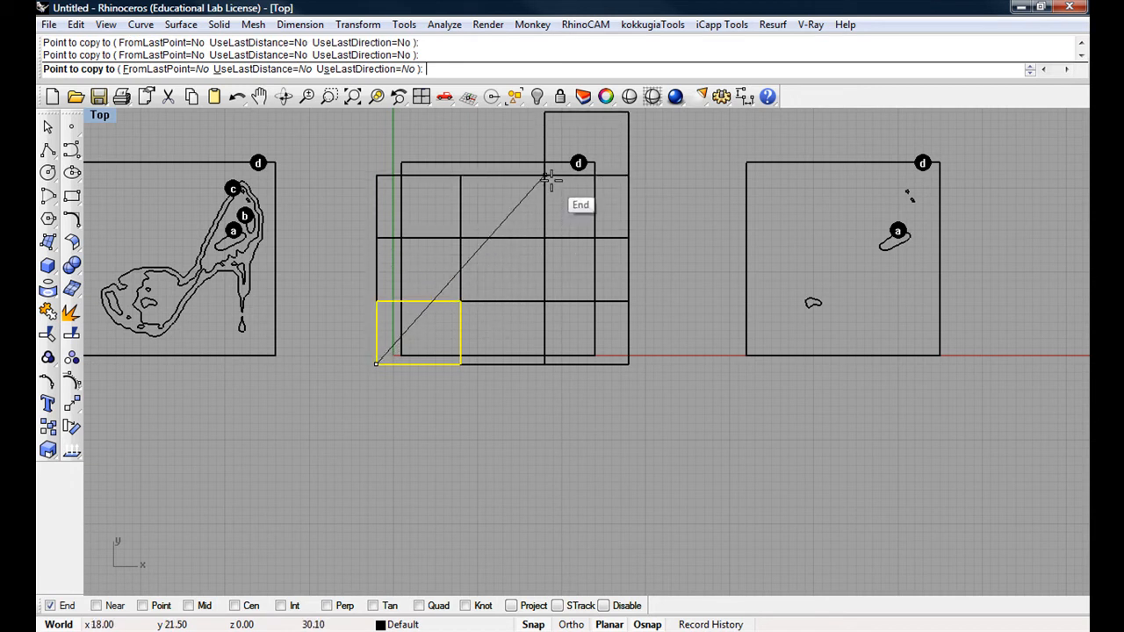
{"action": "left_click", "coordinate": [544, 176]}
{"action": "left_click", "coordinate": [460, 176]}
{"action": "left_click", "coordinate": [376, 176]}
{"action": "key", "text": "Return"}
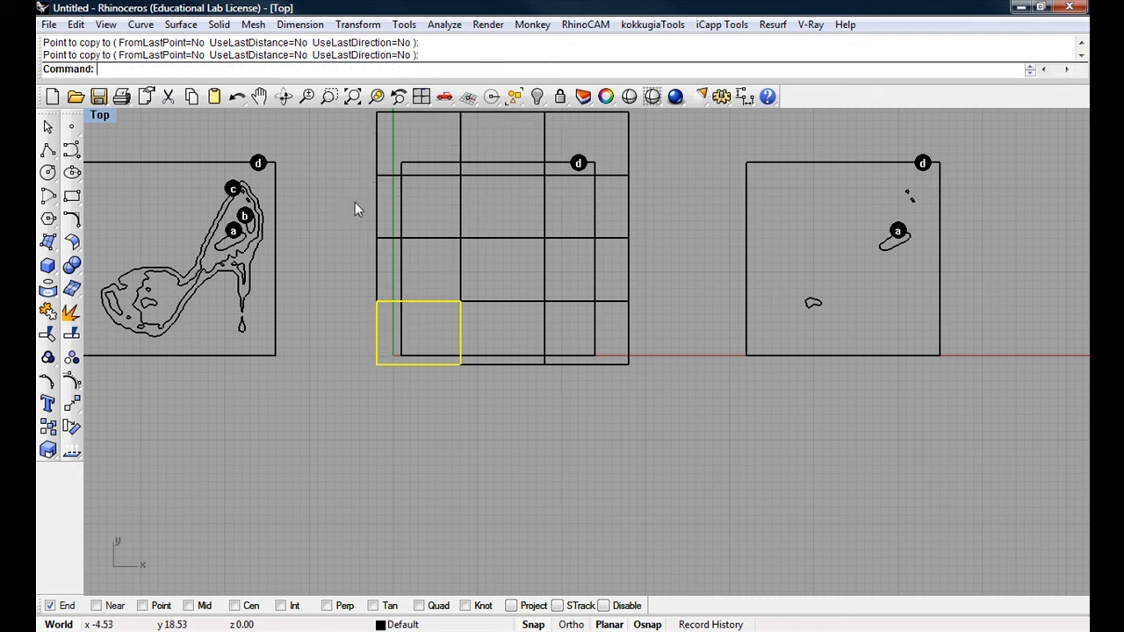
Step: Select all twelve rectangles of the grid and group them
{"action": "right_click_drag", "start_coordinate": [356, 199], "coordinate": [320, 252]}
{"action": "key", "text": "Escape"}
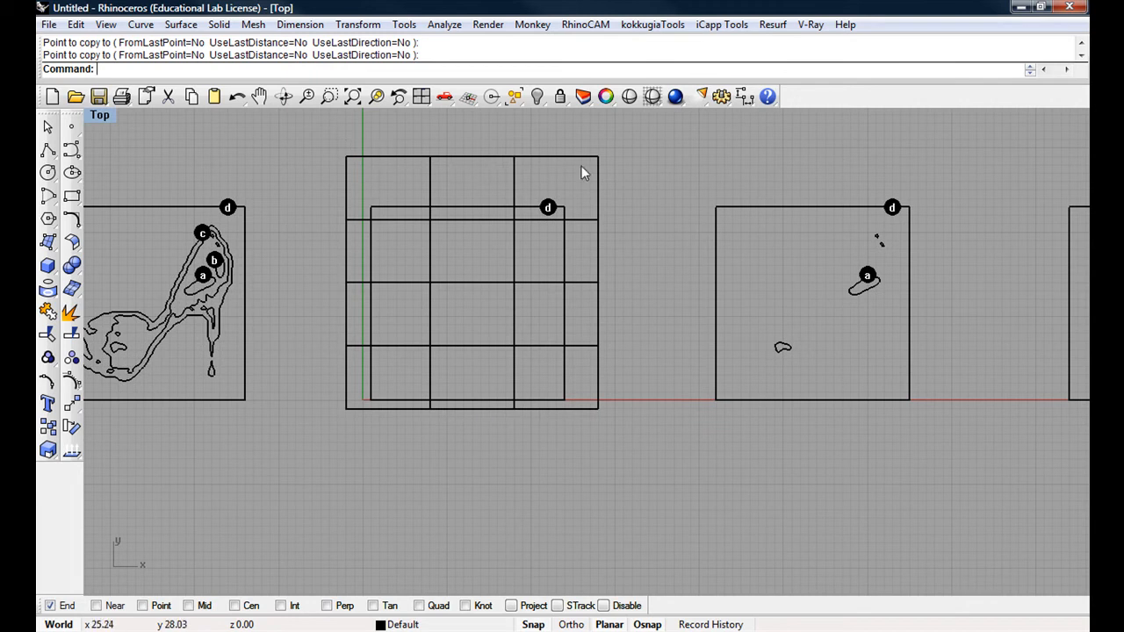
{"action": "left_click", "coordinate": [569, 157], "text": "shift"}
{"action": "left_click", "coordinate": [472, 157], "text": "shift"}
{"action": "left_click", "coordinate": [401, 156], "text": "shift"}
{"action": "left_click", "coordinate": [352, 283], "text": "shift"}
{"action": "left_click", "coordinate": [348, 325], "text": "shift"}
{"action": "left_click", "coordinate": [386, 408], "text": "shift"}
{"action": "left_click", "coordinate": [476, 409], "text": "shift"}
{"action": "left_click", "coordinate": [562, 408], "text": "shift"}
{"action": "left_click", "coordinate": [598, 308], "text": "shift"}
{"action": "left_click", "coordinate": [598, 261], "text": "shift"}
{"action": "left_click", "coordinate": [479, 282], "text": "shift"}
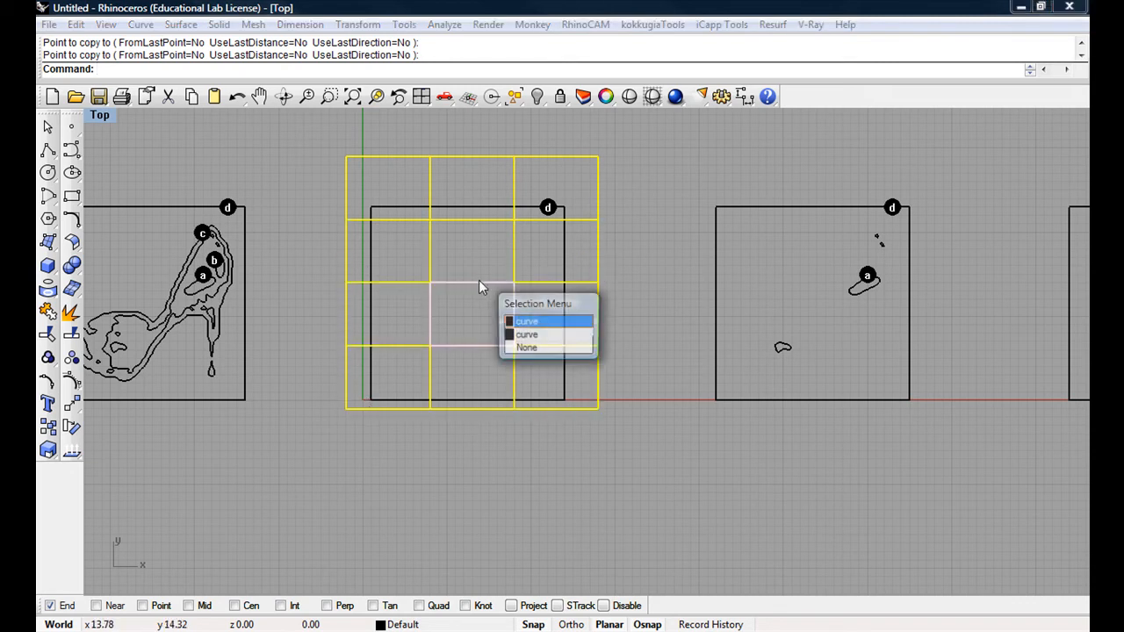
{"action": "left_click", "coordinate": [529, 322]}
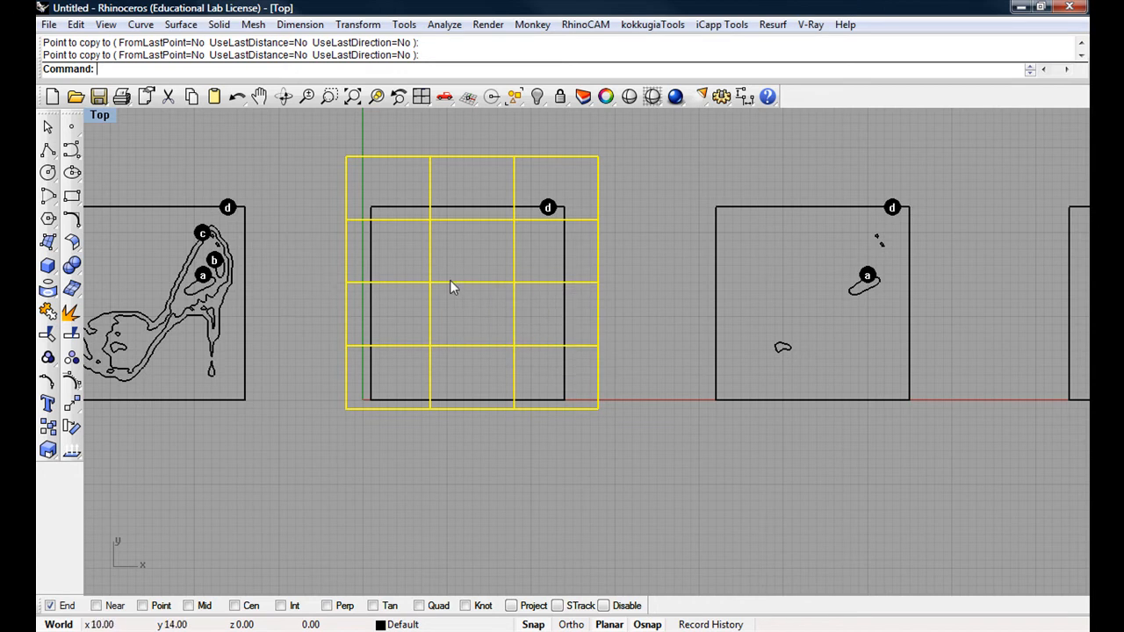
{"action": "left_click", "coordinate": [48, 358]}
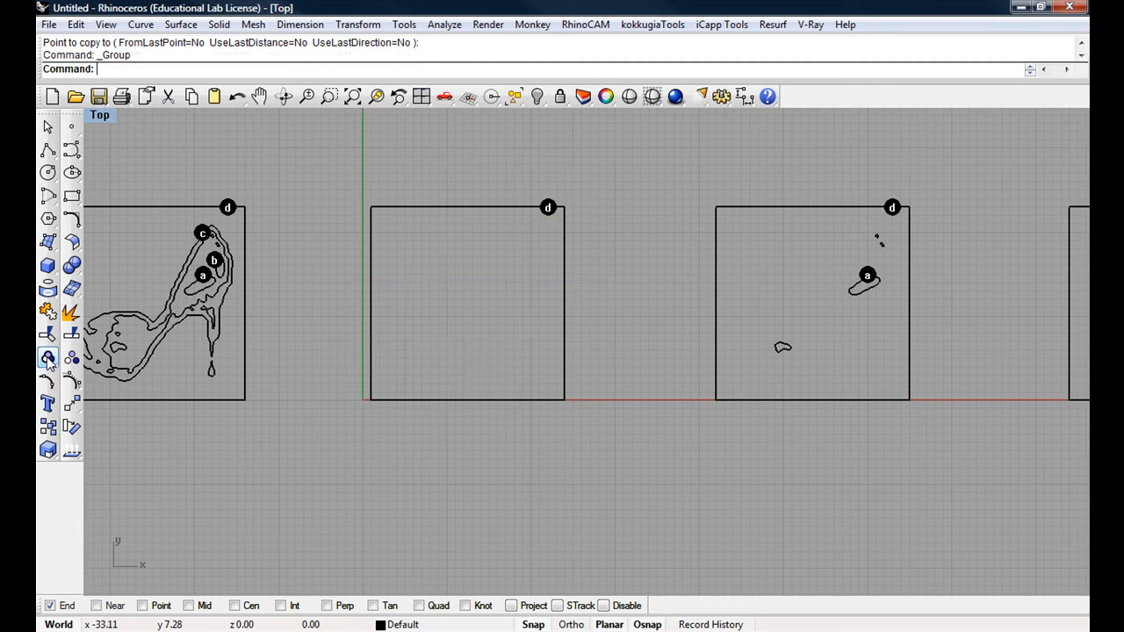
Step: Move the grouped grid so it is centred over the empty square, and deselect it
{"action": "mouse_move", "coordinate": [349, 224]}
{"action": "left_mouse_down"}
{"action": "mouse_move", "coordinate": [351, 439]}
{"action": "mouse_move", "coordinate": [358, 237]}
{"action": "mouse_move", "coordinate": [339, 239]}
{"action": "left_mouse_up"}
{"action": "right_click_drag", "start_coordinate": [486, 252], "coordinate": [457, 255]}
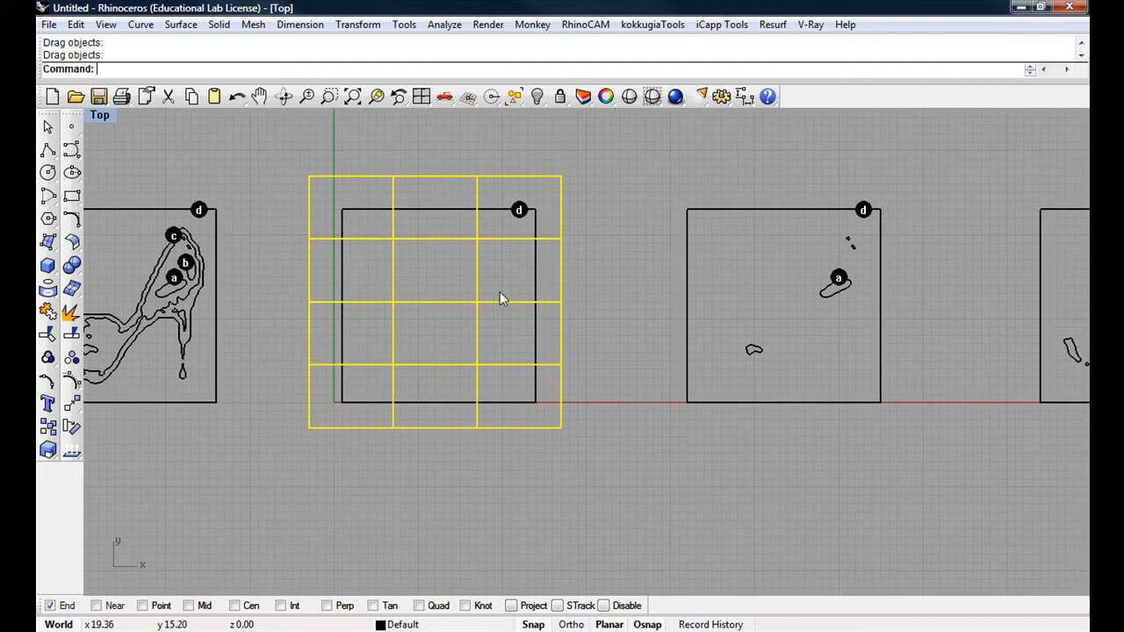
{"action": "left_click", "coordinate": [273, 218]}
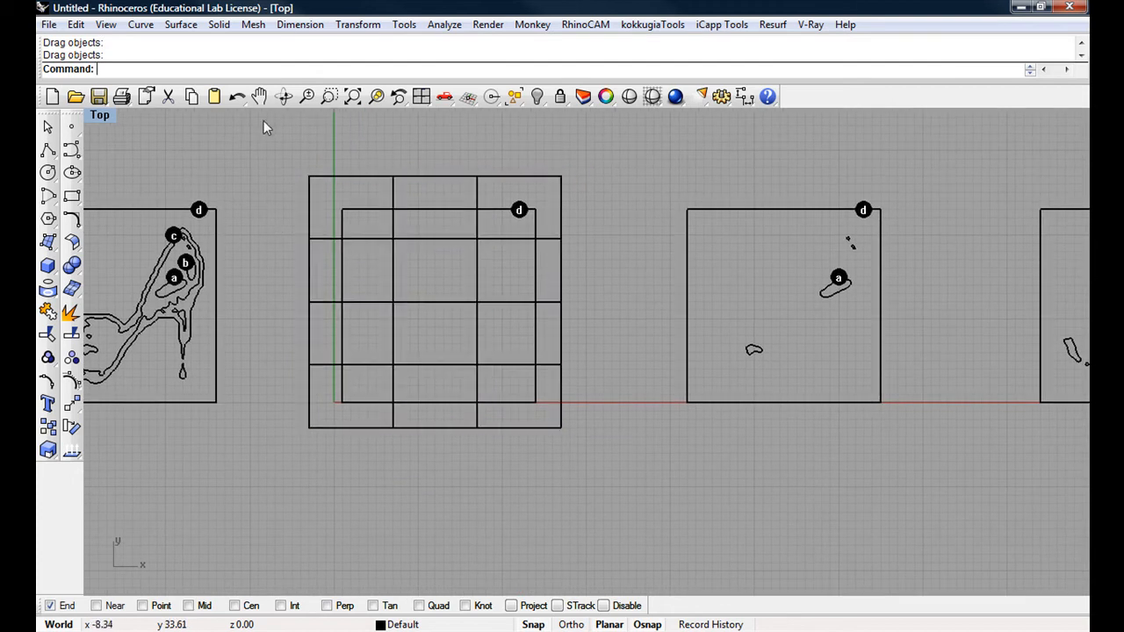
Step: Try to place a text dot 1 on the grid's upper-left inner intersection, and undo the placed dot
{"action": "type", "text": "Dot"}
{"action": "key", "text": "Return"}
{"action": "scroll", "coordinate": [424, 265], "scroll_direction": "up", "scroll_amount": 5}
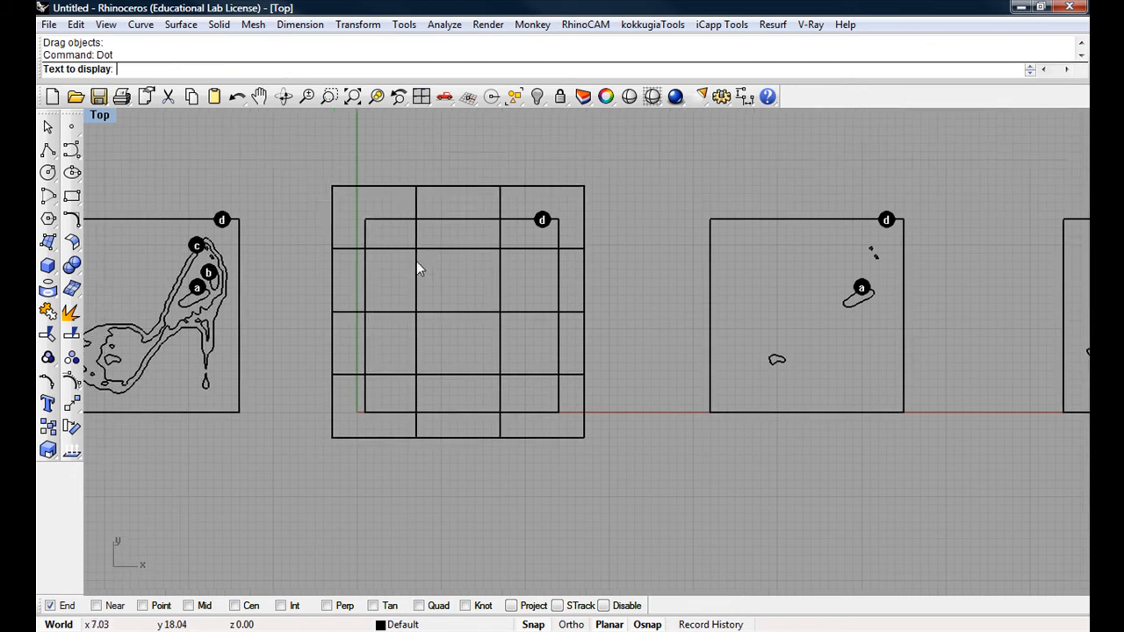
{"action": "key", "text": "Return"}
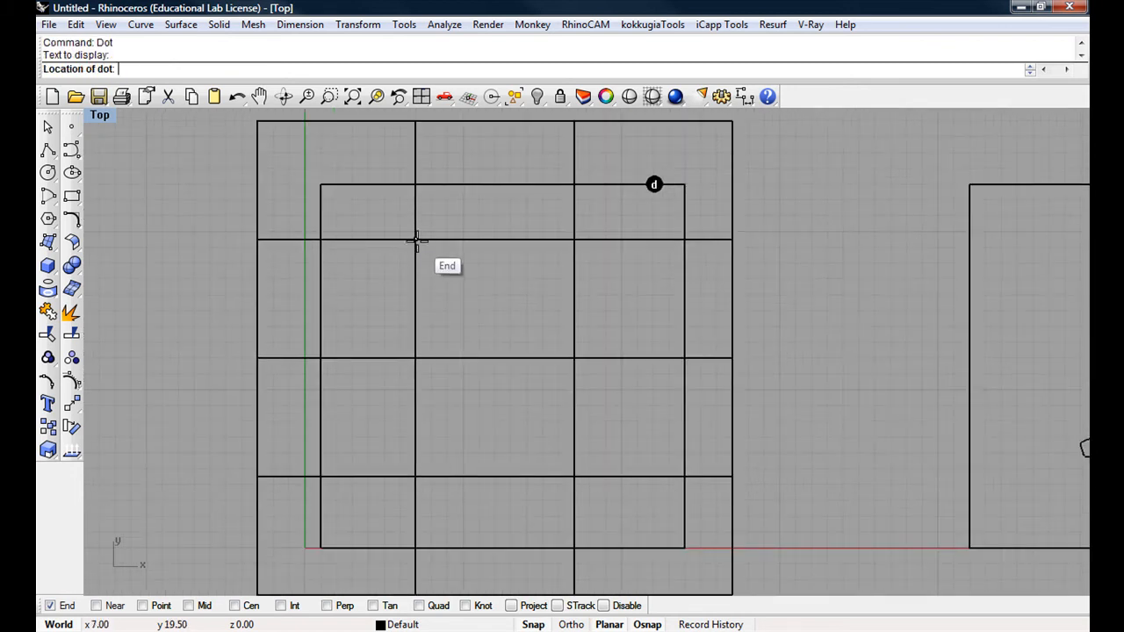
{"action": "type", "text": "1"}
{"action": "key", "text": "Return"}
{"action": "left_click", "coordinate": [415, 239]}
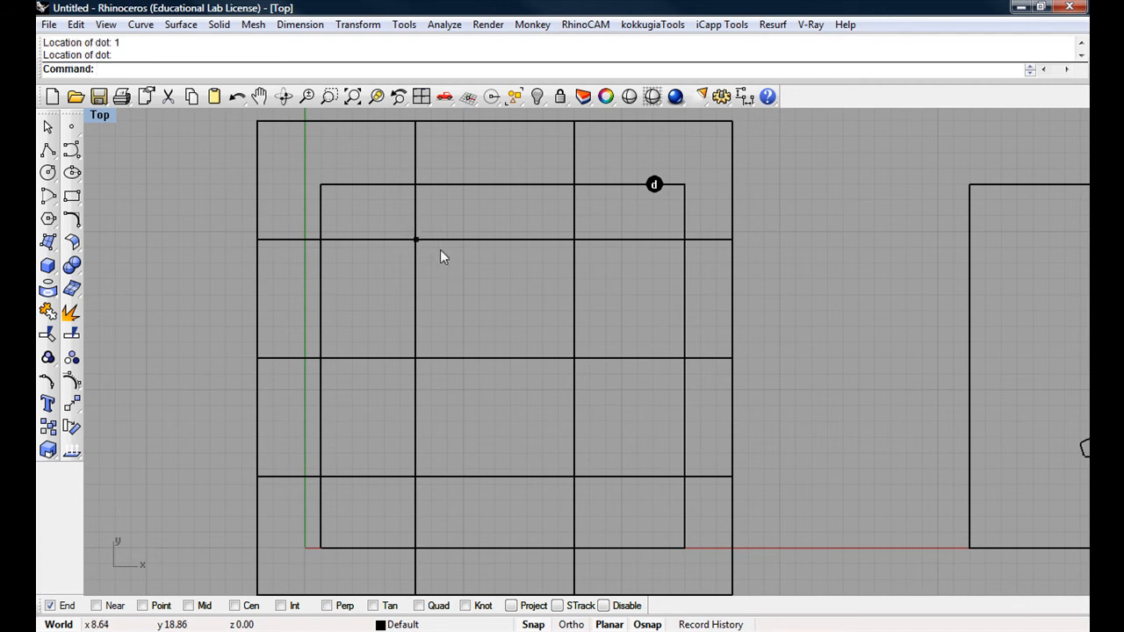
{"action": "key", "text": "ctrl+z"}
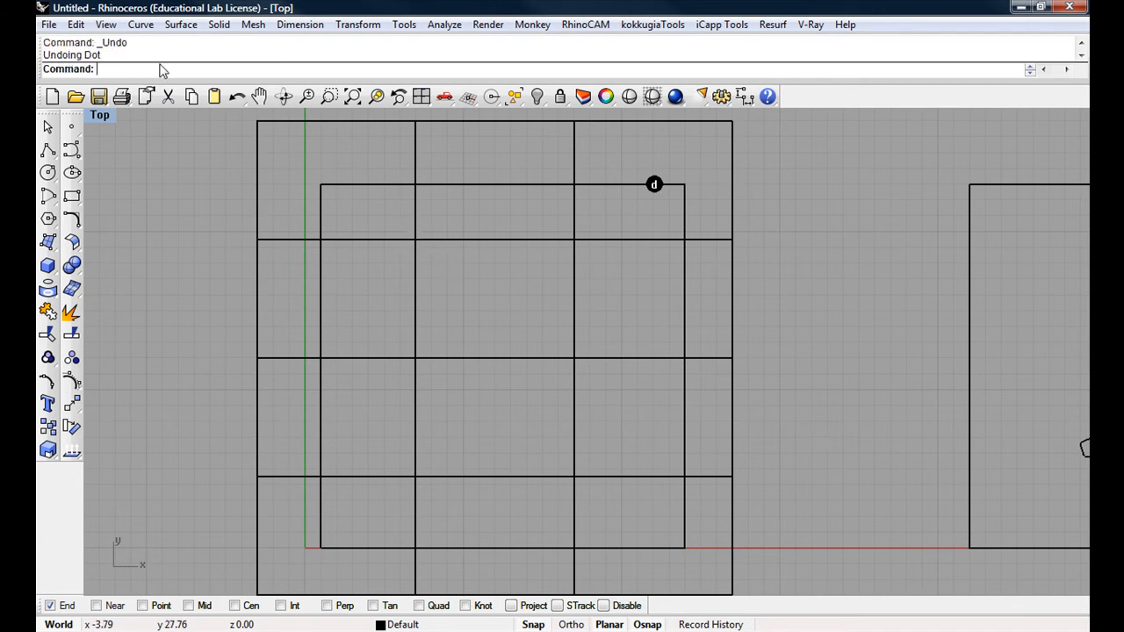
Step: Place text dots 1 and 2 on the left and right intersections of the grid's upper inner line
{"action": "type", "text": "Dot"}
{"action": "key", "text": "Return"}
{"action": "type", "text": "1"}
{"action": "key", "text": "Return"}
{"action": "left_click", "coordinate": [414, 239]}
{"action": "key", "text": "Return"}
{"action": "type", "text": "2"}
{"action": "key", "text": "Return"}
{"action": "left_click", "coordinate": [571, 239]}
Step: Place text dots 3 and 4 on the left and right intersections of the grid's middle line
{"action": "key", "text": "Return"}
{"action": "type", "text": "3"}
{"action": "key", "text": "Return"}
{"action": "left_click", "coordinate": [414, 358]}
{"action": "key", "text": "Return"}
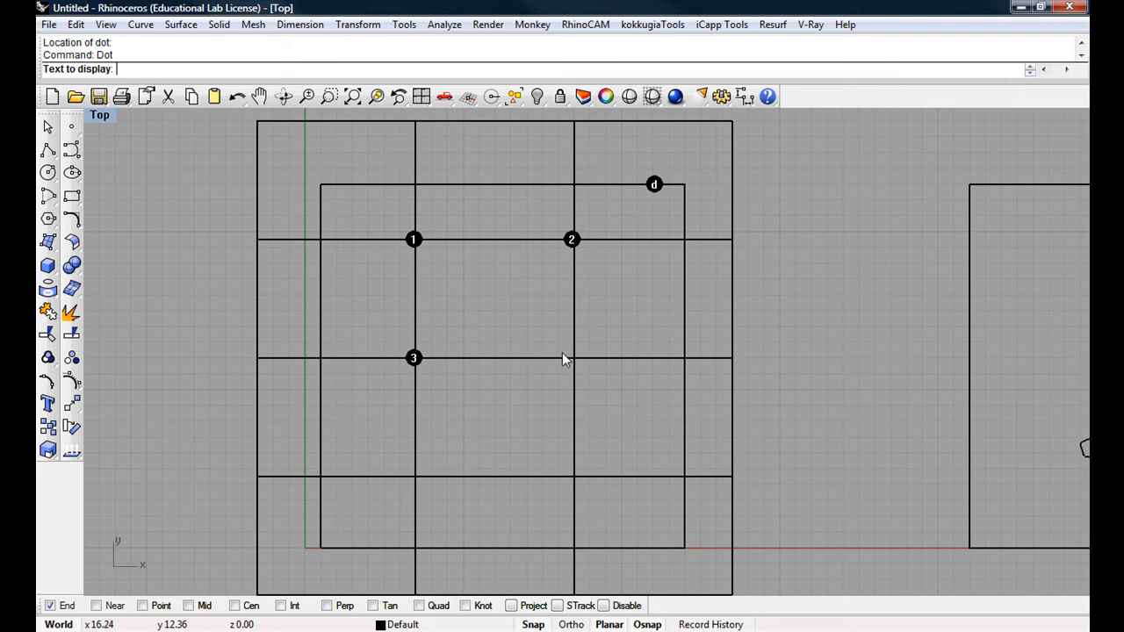
{"action": "type", "text": "4"}
{"action": "key", "text": "Return"}
{"action": "left_click", "coordinate": [572, 358]}
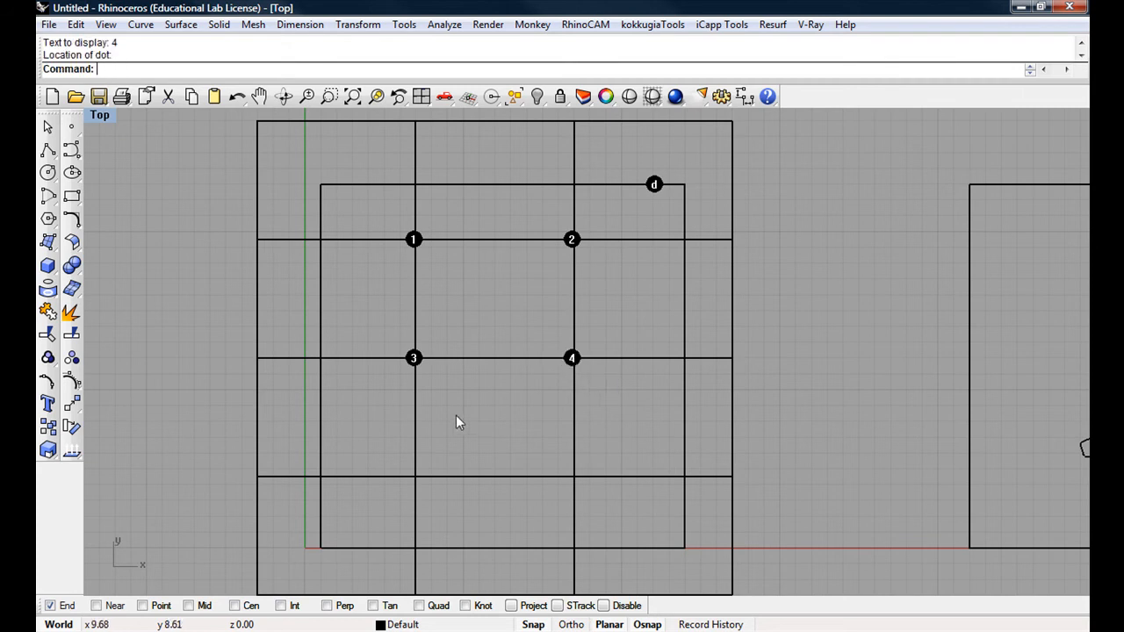
Step: Place text dots 5 and 6 on the left and right intersections of the grid's lower inner line
{"action": "right_click_drag", "start_coordinate": [446, 430], "coordinate": [465, 380]}
{"action": "key", "text": "Return"}
{"action": "type", "text": "5"}
{"action": "key", "text": "Return"}
{"action": "left_click", "coordinate": [434, 427]}
{"action": "key", "text": "Return"}
{"action": "type", "text": "6"}
{"action": "key", "text": "Return"}
{"action": "left_click", "coordinate": [593, 427]}
Step: Select the grid together with text dots 1 to 6 and group them
{"action": "scroll", "coordinate": [544, 395], "scroll_direction": "down", "scroll_amount": 5}
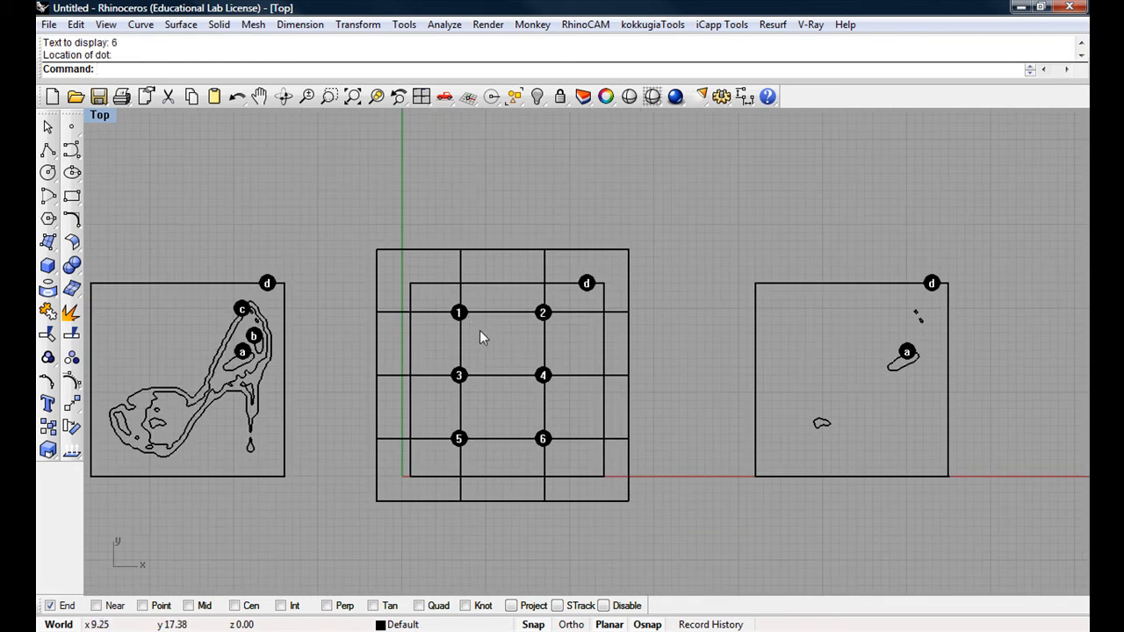
{"action": "left_click", "coordinate": [440, 312]}
{"action": "left_click", "coordinate": [458, 375], "text": "shift"}
{"action": "left_click", "coordinate": [458, 438], "text": "shift"}
{"action": "left_click", "coordinate": [543, 439], "text": "shift"}
{"action": "left_click", "coordinate": [543, 375], "text": "shift"}
{"action": "left_click", "coordinate": [543, 312], "text": "shift"}
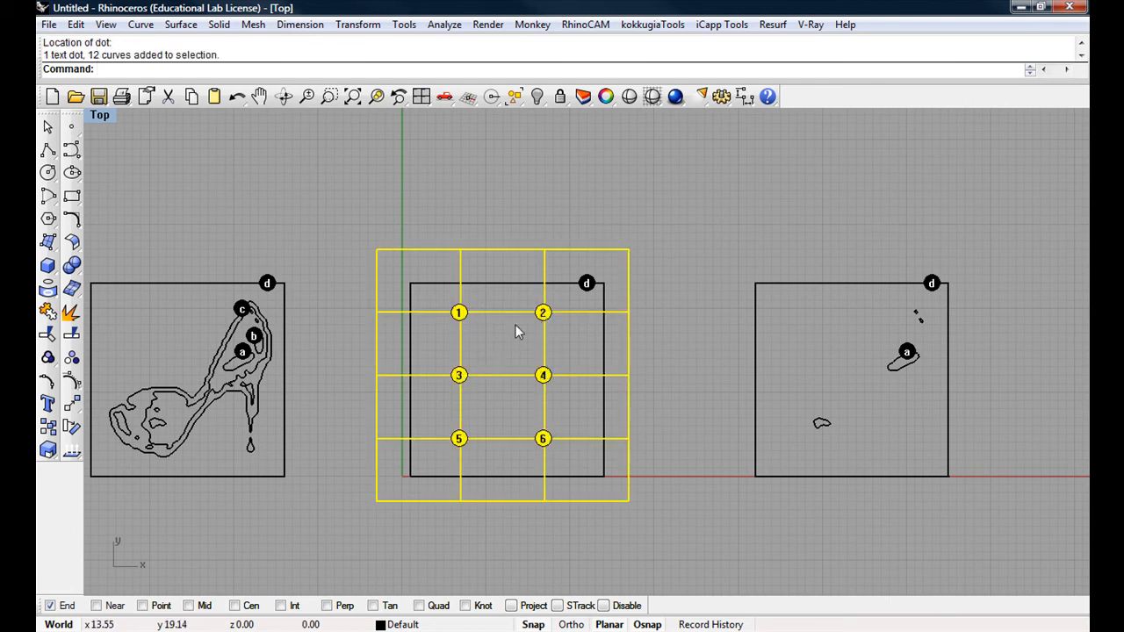
{"action": "left_click", "coordinate": [49, 358]}
Step: Copy the numbered grid group from its lower-left corner onto the squares containing outlines a and b
{"action": "left_click", "coordinate": [394, 315]}
{"action": "left_click", "coordinate": [394, 313]}
{"action": "scroll", "coordinate": [269, 284], "scroll_direction": "down", "scroll_amount": 4}
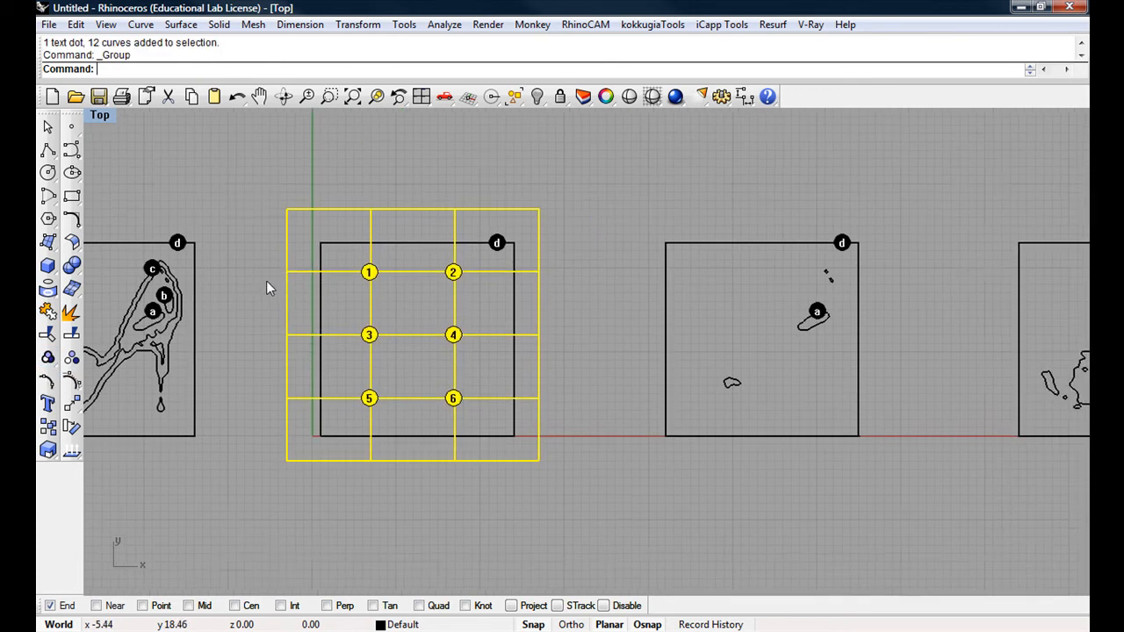
{"action": "left_click", "coordinate": [47, 427]}
{"action": "left_click", "coordinate": [251, 419]}
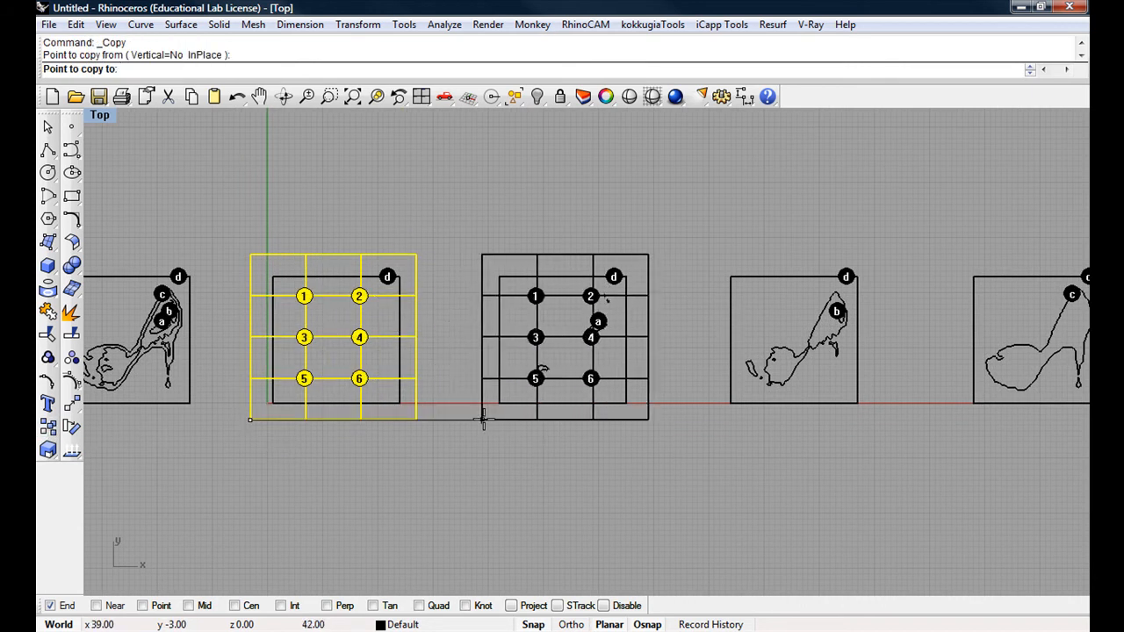
{"action": "left_click", "coordinate": [482, 419]}
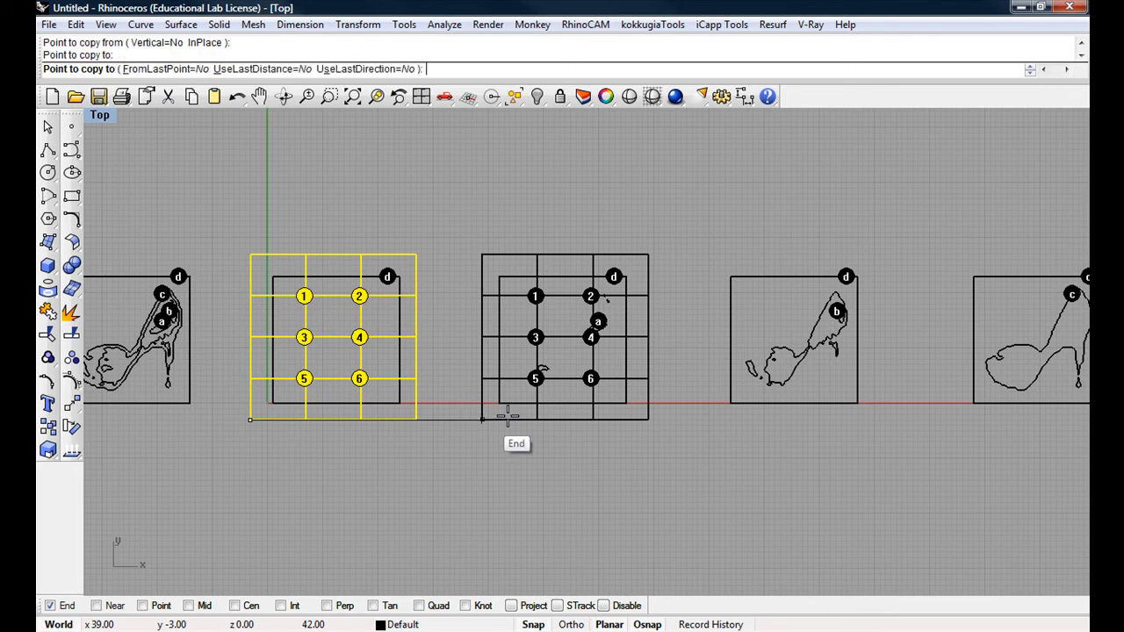
{"action": "left_click", "coordinate": [705, 420]}
Step: Copy the numbered grid onto the square with outline c and the square with the combined shoe outlines, finish copying, and deselect
{"action": "right_click_drag", "start_coordinate": [819, 397], "coordinate": [449, 418]}
{"action": "scroll", "coordinate": [450, 418], "scroll_direction": "down", "scroll_amount": 2}
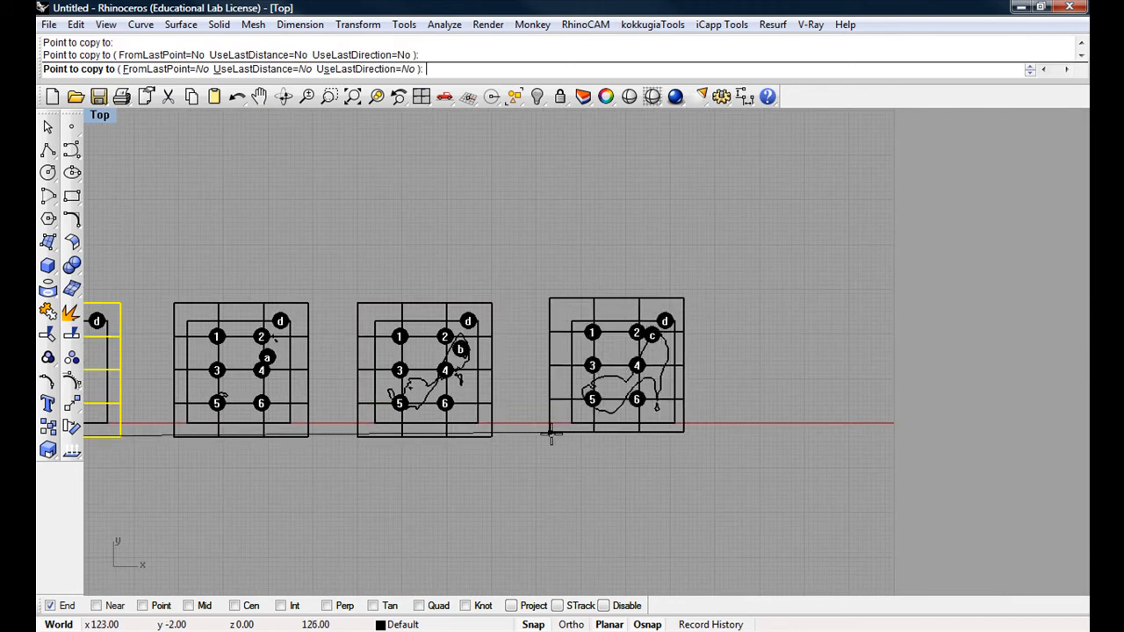
{"action": "left_click", "coordinate": [554, 436]}
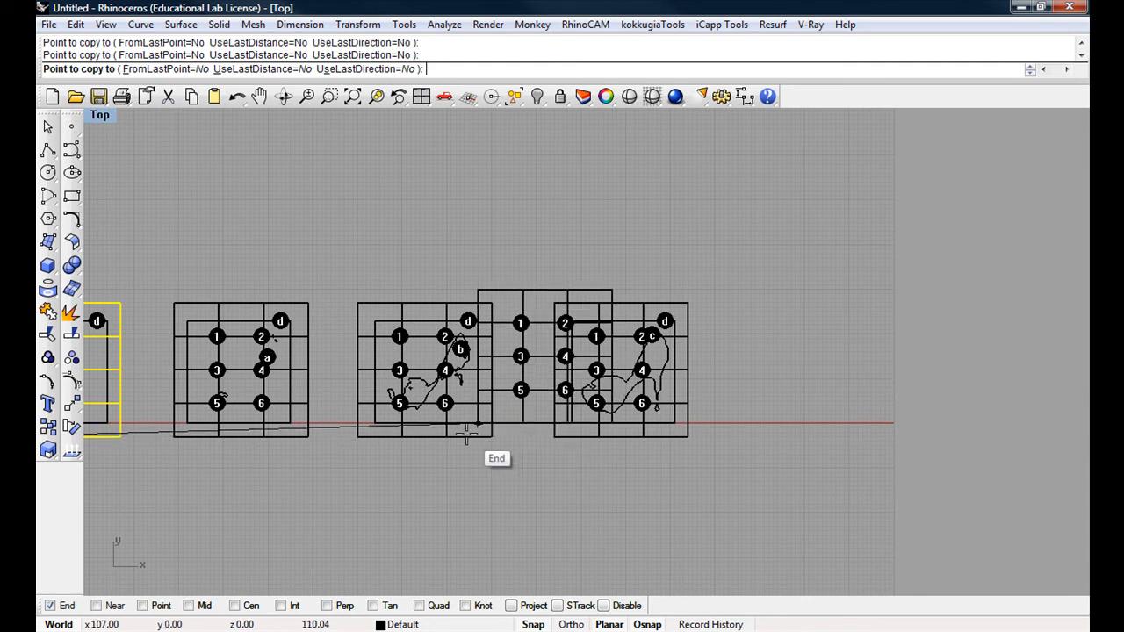
{"action": "right_click_drag", "start_coordinate": [476, 434], "coordinate": [760, 411]}
{"action": "right_click_drag", "start_coordinate": [288, 400], "coordinate": [529, 401]}
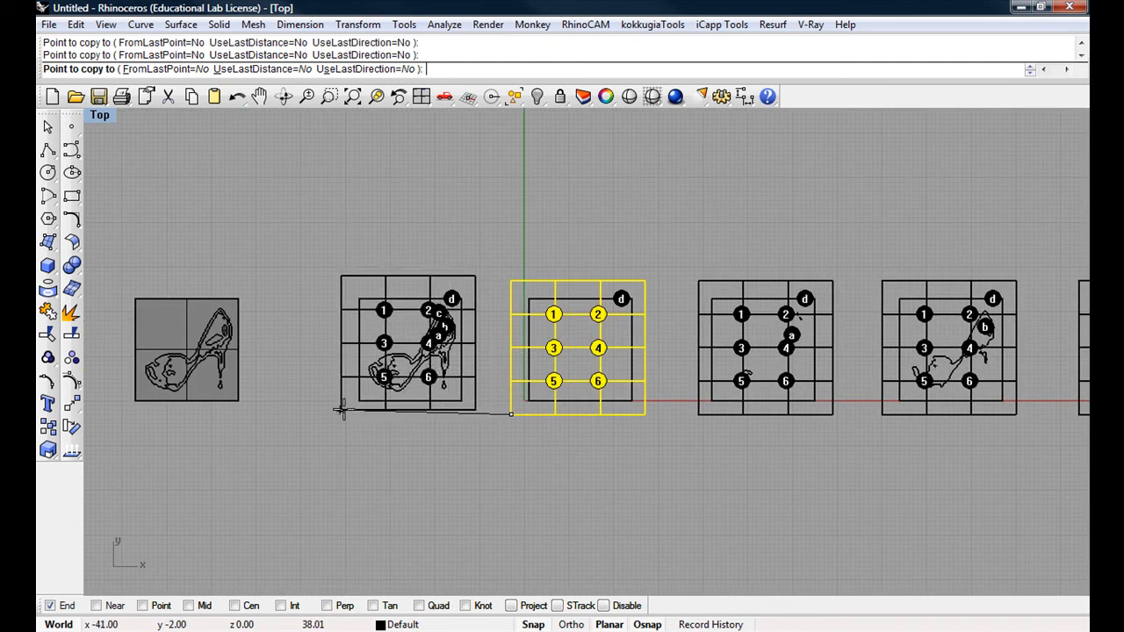
{"action": "right_click_drag", "start_coordinate": [344, 415], "coordinate": [429, 407]}
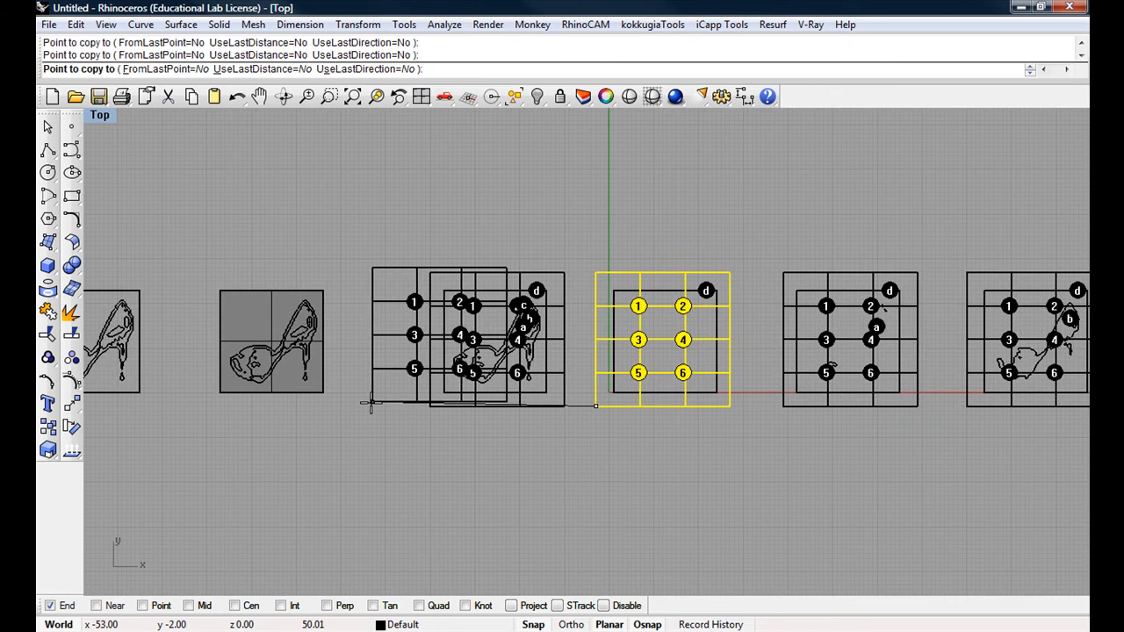
{"action": "right_click", "coordinate": [370, 403]}
{"action": "left_click", "coordinate": [553, 431]}
Step: Examine how the numbered grids line up over the combined drawing and the separate layer squares
{"action": "right_click_drag", "start_coordinate": [555, 429], "coordinate": [486, 437]}
{"action": "scroll", "coordinate": [426, 346], "scroll_direction": "up", "scroll_amount": 6}
{"action": "scroll", "coordinate": [425, 346], "scroll_direction": "up", "scroll_amount": 10}
{"action": "scroll", "coordinate": [399, 336], "scroll_direction": "down", "scroll_amount": 12}
{"action": "right_click_drag", "start_coordinate": [520, 330], "coordinate": [315, 340]}
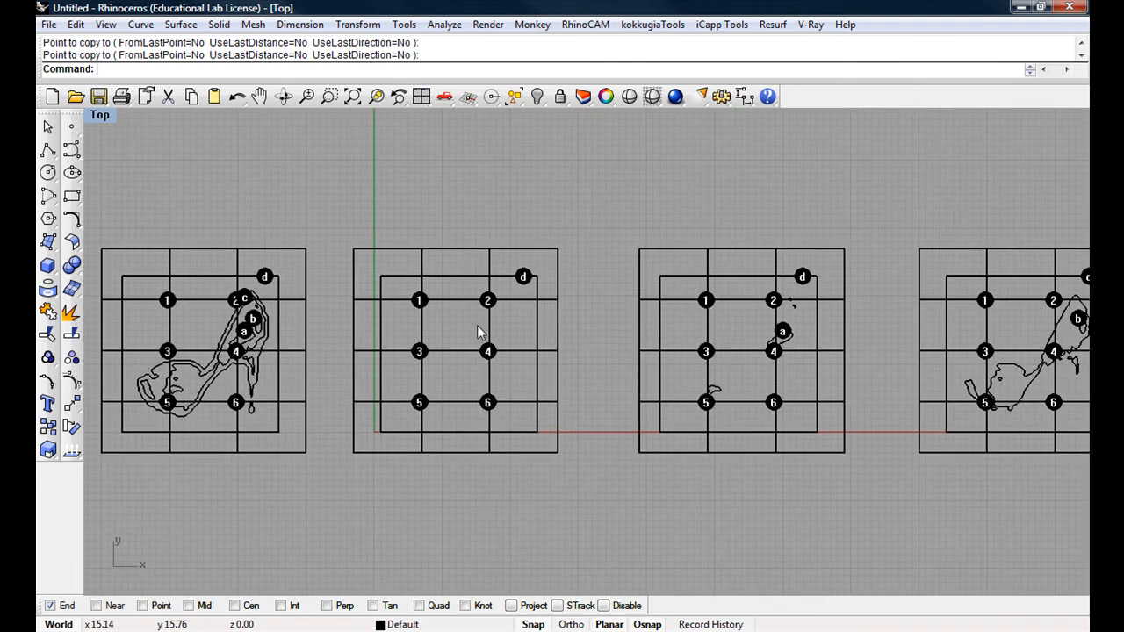
{"action": "right_click_drag", "start_coordinate": [478, 332], "coordinate": [419, 325]}
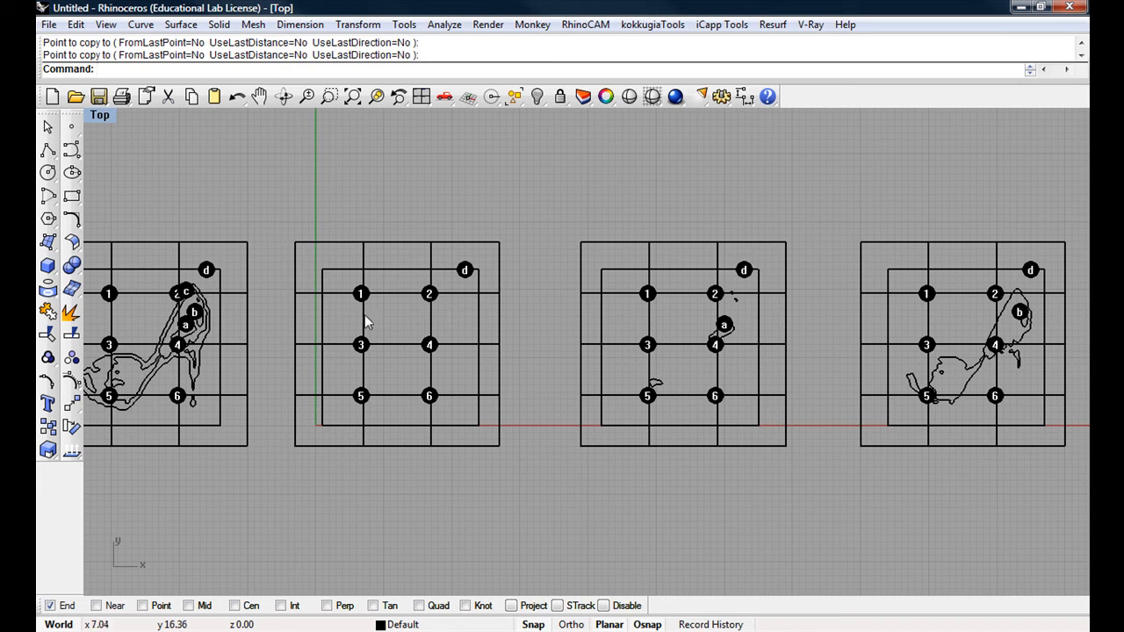
{"action": "right_click_drag", "start_coordinate": [364, 321], "coordinate": [379, 322]}
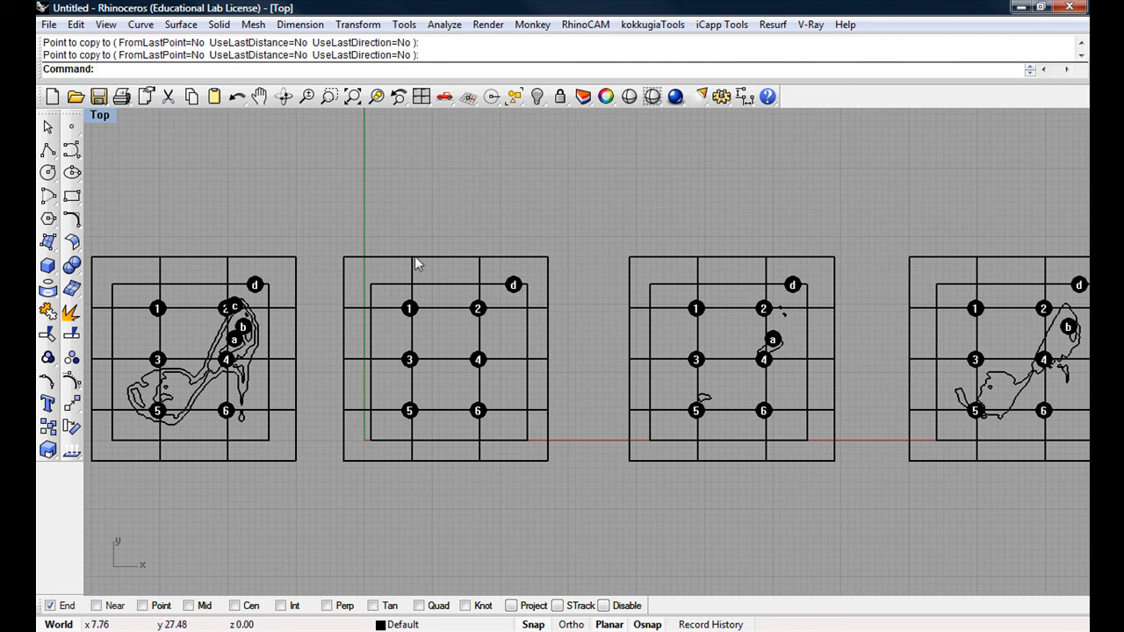
{"action": "scroll", "coordinate": [374, 309], "scroll_direction": "up", "scroll_amount": 3}
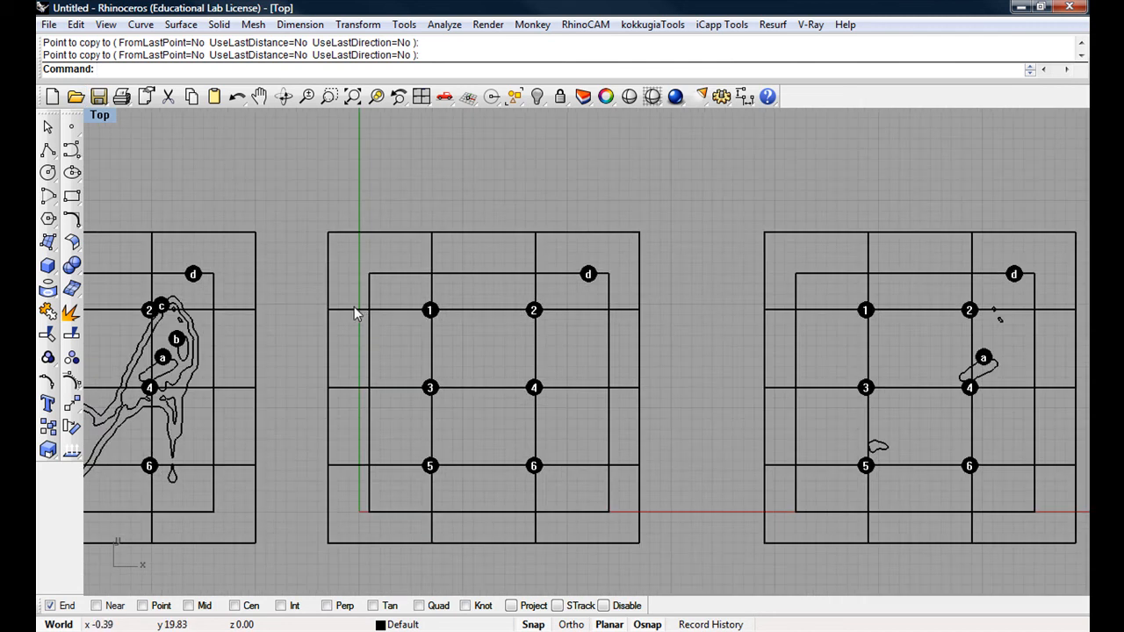
Step: Compare the numbered grid divisions across the combined shoe drawing, the square without outlines, and the squares with outlines a, b and c
{"action": "scroll", "coordinate": [448, 309], "scroll_direction": "down", "scroll_amount": 4}
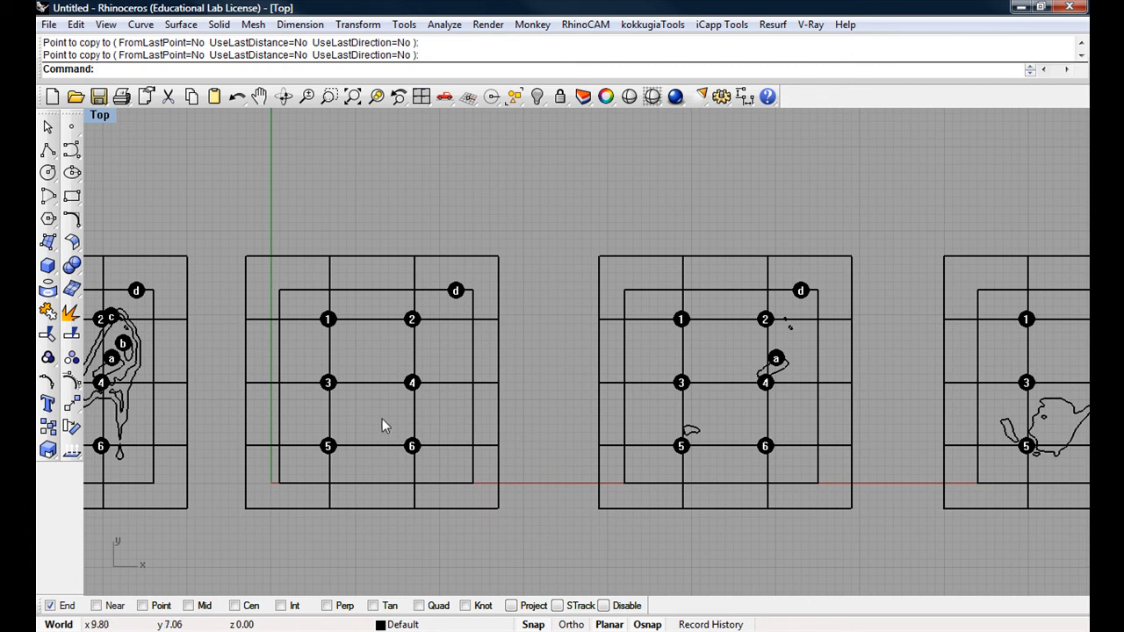
{"action": "right_click_drag", "start_coordinate": [743, 400], "coordinate": [384, 386]}
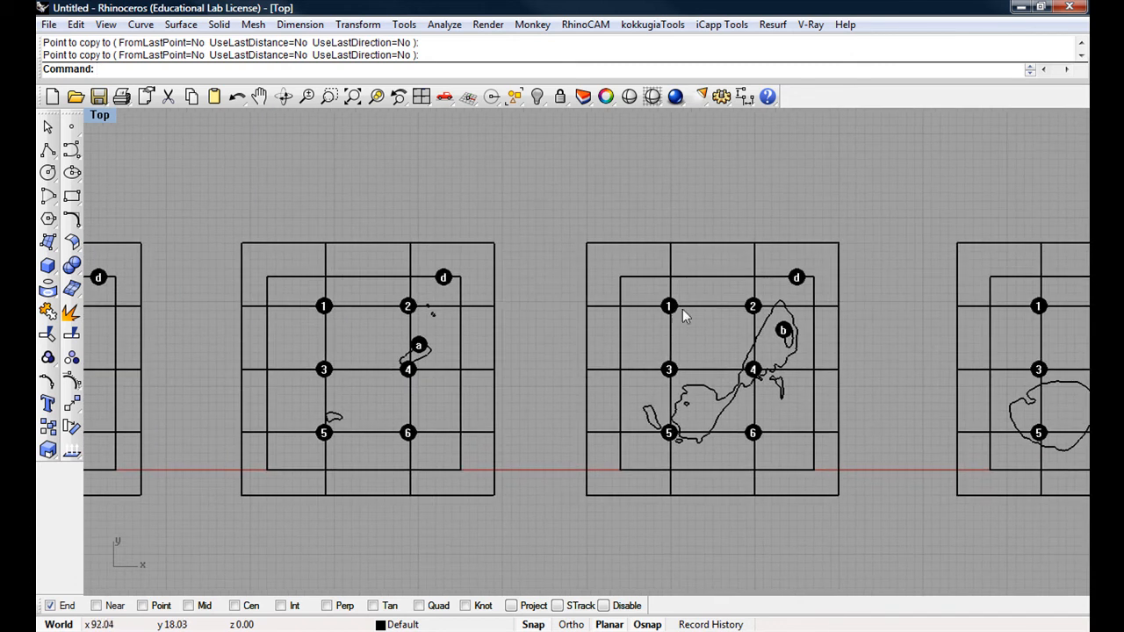
{"action": "right_click_drag", "start_coordinate": [325, 366], "coordinate": [636, 372]}
{"action": "scroll", "coordinate": [307, 321], "scroll_direction": "down", "scroll_amount": 2}
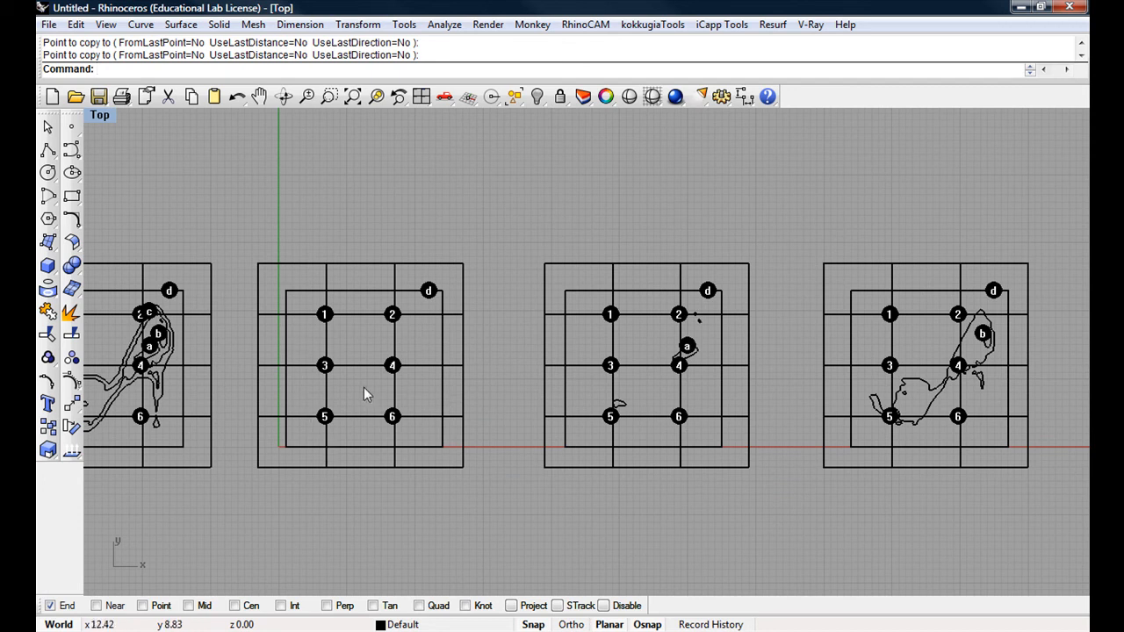
{"action": "right_click_drag", "start_coordinate": [639, 364], "coordinate": [564, 364]}
{"action": "right_click_drag", "start_coordinate": [818, 406], "coordinate": [664, 400]}
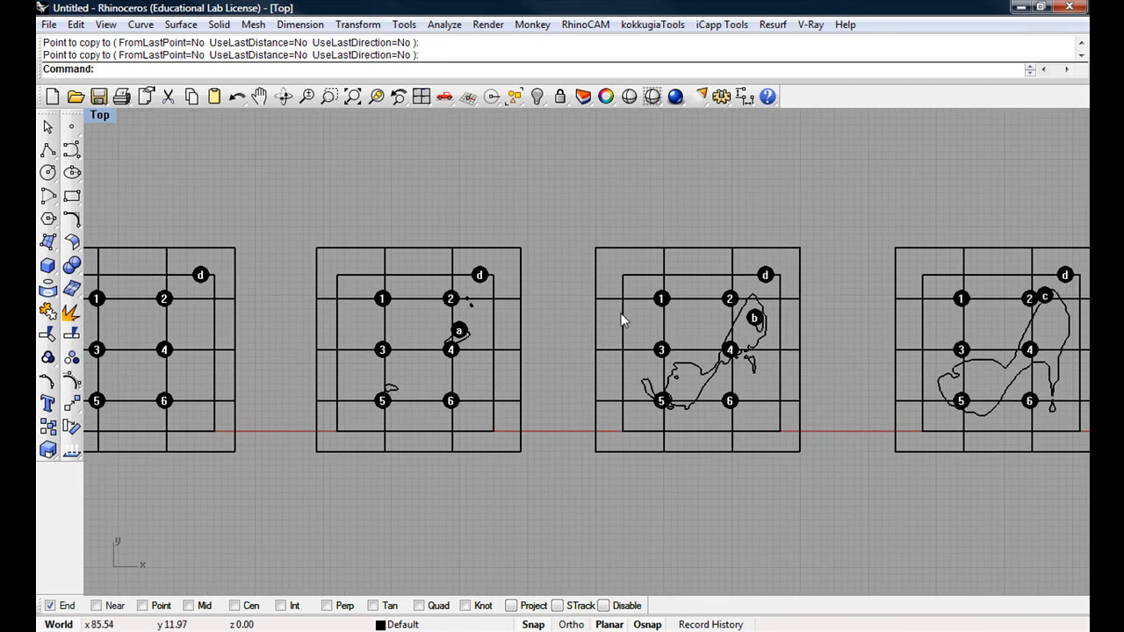
{"action": "right_click_drag", "start_coordinate": [418, 341], "coordinate": [485, 317]}
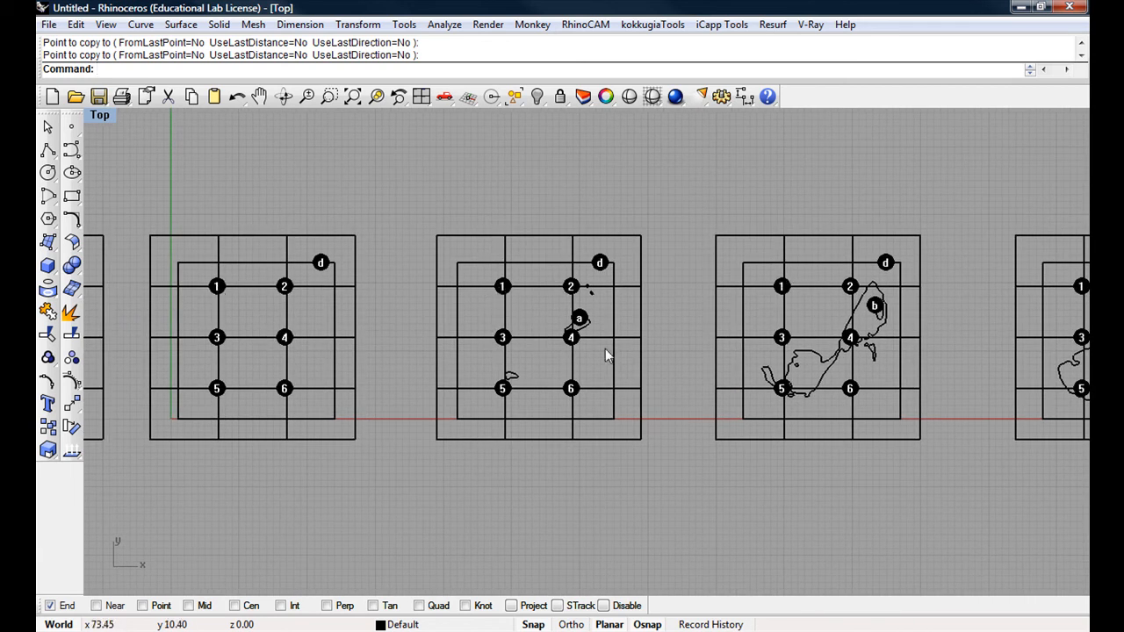
{"action": "right_click_drag", "start_coordinate": [343, 386], "coordinate": [594, 383]}
{"action": "right_click_drag", "start_coordinate": [279, 376], "coordinate": [501, 351]}
{"action": "right_click_drag", "start_coordinate": [418, 357], "coordinate": [463, 358]}
{"action": "scroll", "coordinate": [463, 357], "scroll_direction": "down", "scroll_amount": 2}
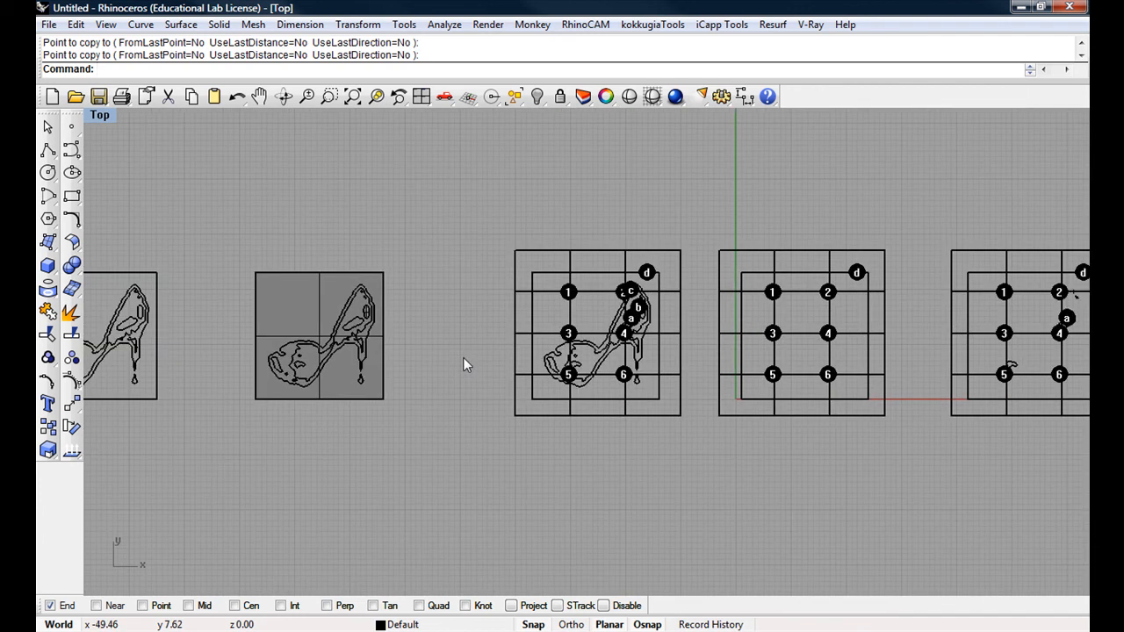
{"action": "scroll", "coordinate": [463, 357], "scroll_direction": "down", "scroll_amount": 2}
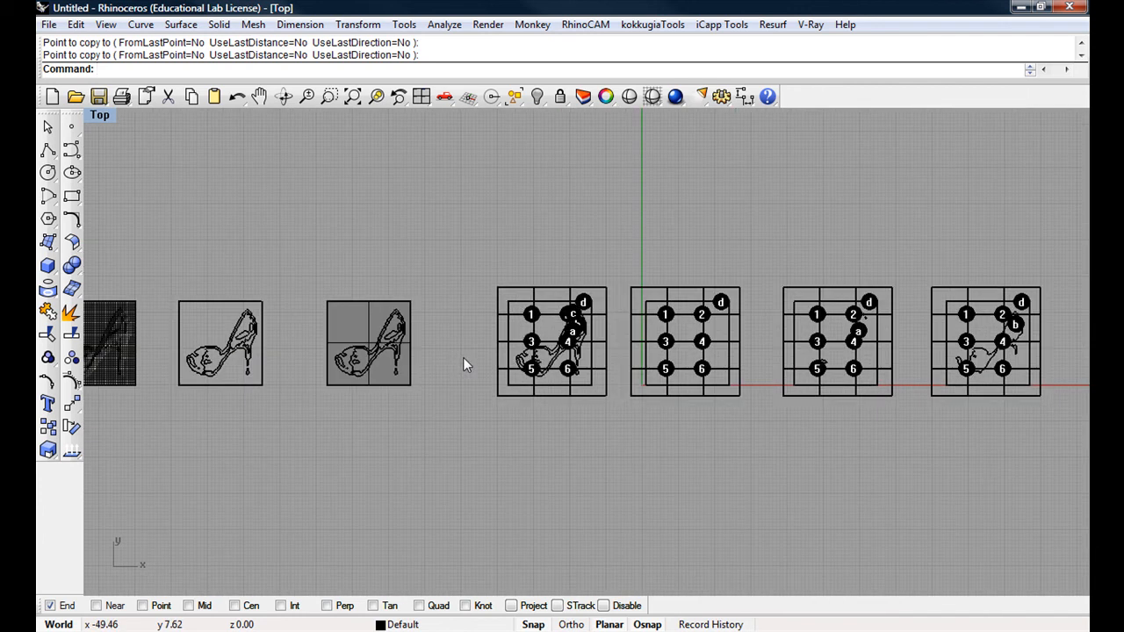
Step: Switch to the Perspective view, zoom to the selected stacked shoe block, deselect it, and inspect its cut layers
{"action": "double_click", "coordinate": [101, 115]}
{"action": "double_click", "coordinate": [619, 117]}
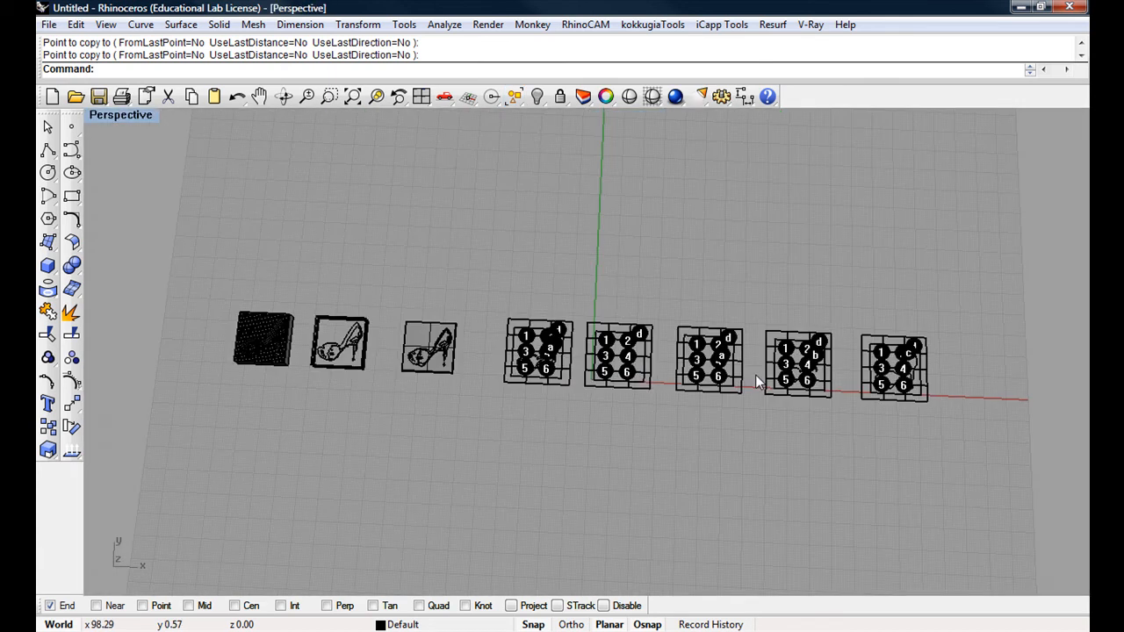
{"action": "scroll", "coordinate": [422, 353], "scroll_direction": "up", "scroll_amount": 4}
{"action": "right_click_drag", "start_coordinate": [412, 352], "coordinate": [283, 192]}
{"action": "left_click_drag", "start_coordinate": [276, 158], "coordinate": [613, 416]}
{"action": "middle_click", "coordinate": [516, 410]}
{"action": "left_click", "coordinate": [505, 387]}
{"action": "left_click", "coordinate": [339, 328]}
{"action": "right_click_drag", "start_coordinate": [338, 328], "coordinate": [389, 318]}
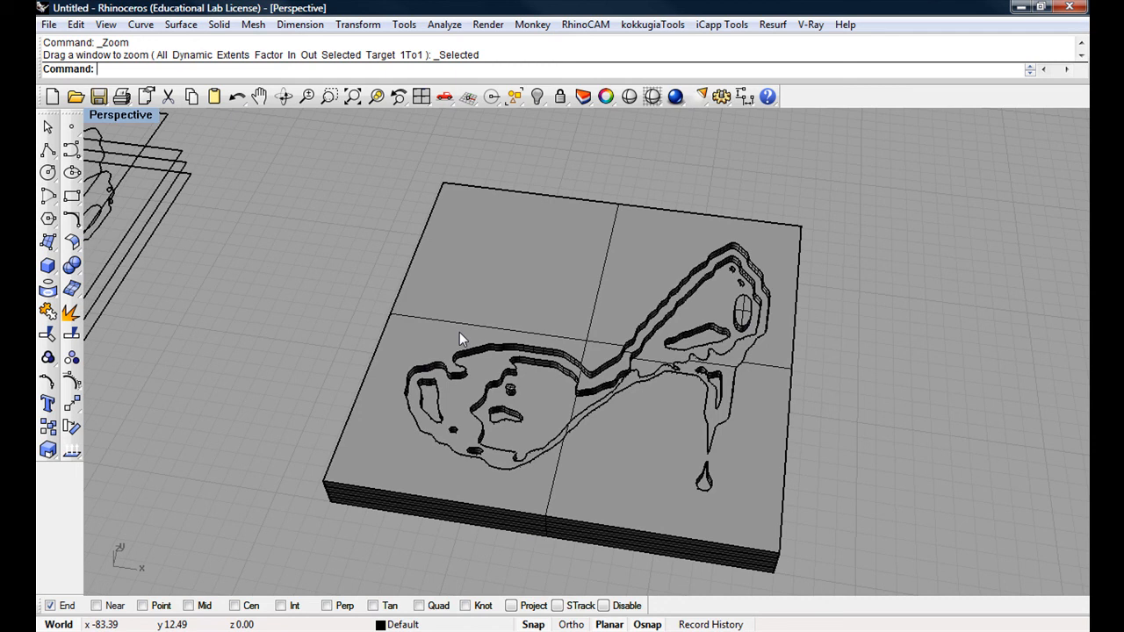
{"action": "scroll", "coordinate": [460, 338], "scroll_direction": "up", "scroll_amount": 1}
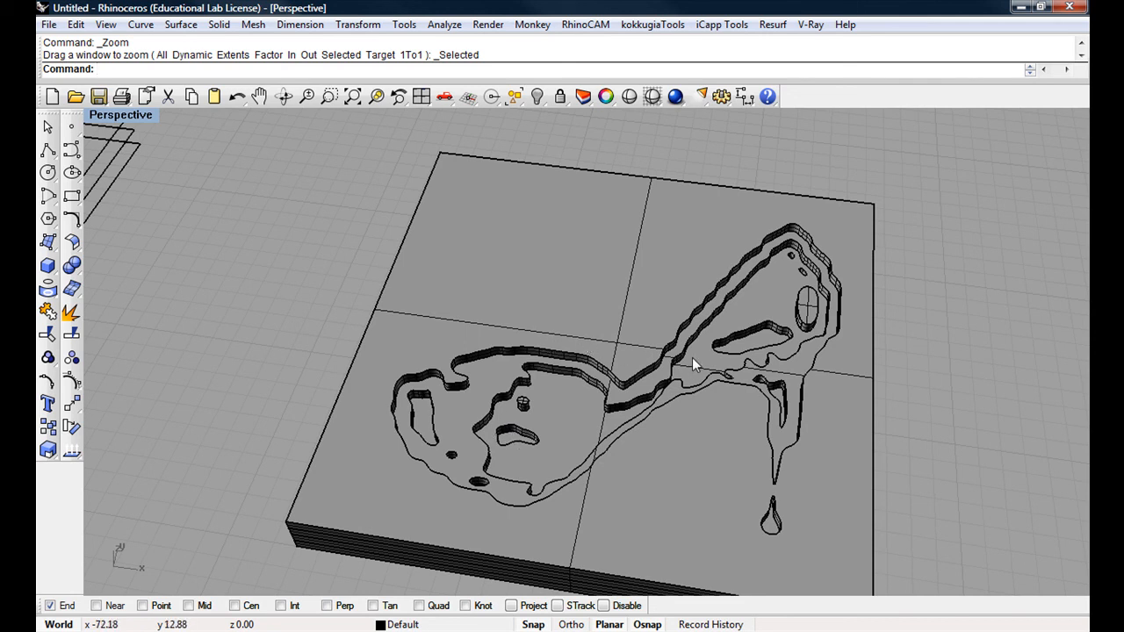
Step: Compare the 3D shoe blocks and stacked contours with the flat squares carrying the numbered grids
{"action": "scroll", "coordinate": [717, 371], "scroll_direction": "down", "scroll_amount": 8}
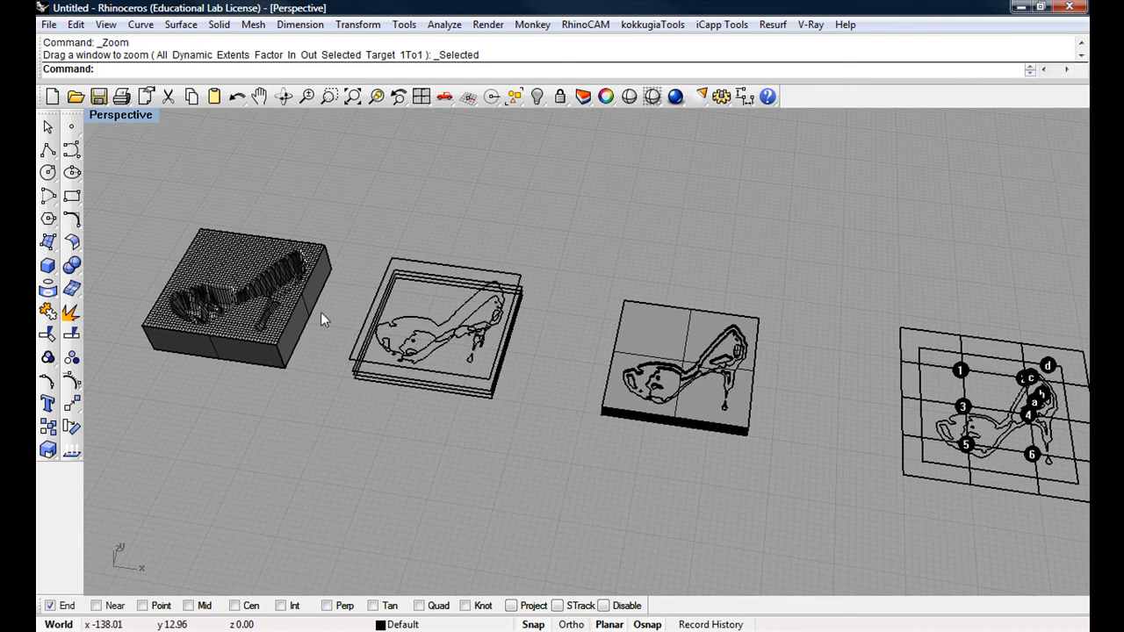
{"action": "scroll", "coordinate": [664, 342], "scroll_direction": "down", "scroll_amount": 3}
{"action": "scroll", "coordinate": [853, 377], "scroll_direction": "down", "scroll_amount": 2}
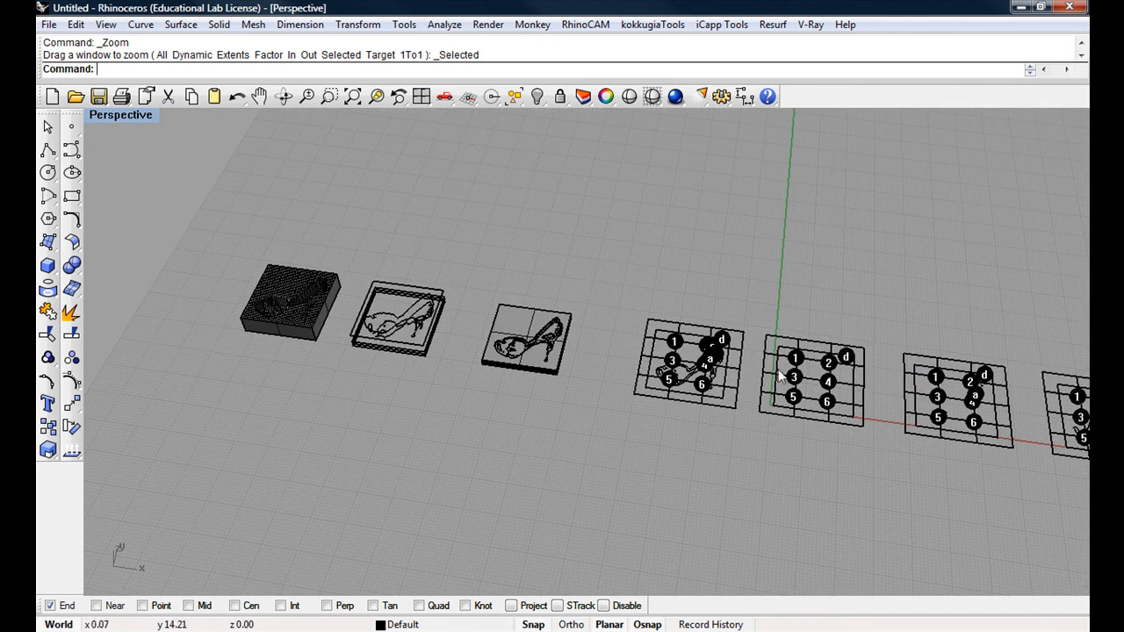
{"action": "scroll", "coordinate": [875, 394], "scroll_direction": "up", "scroll_amount": 1}
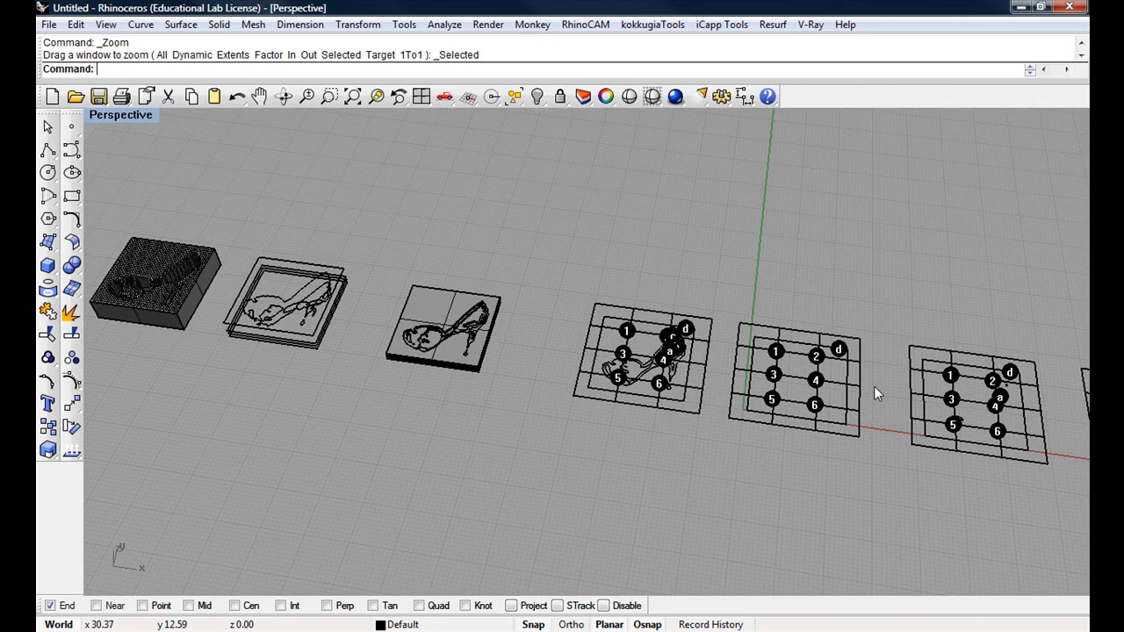